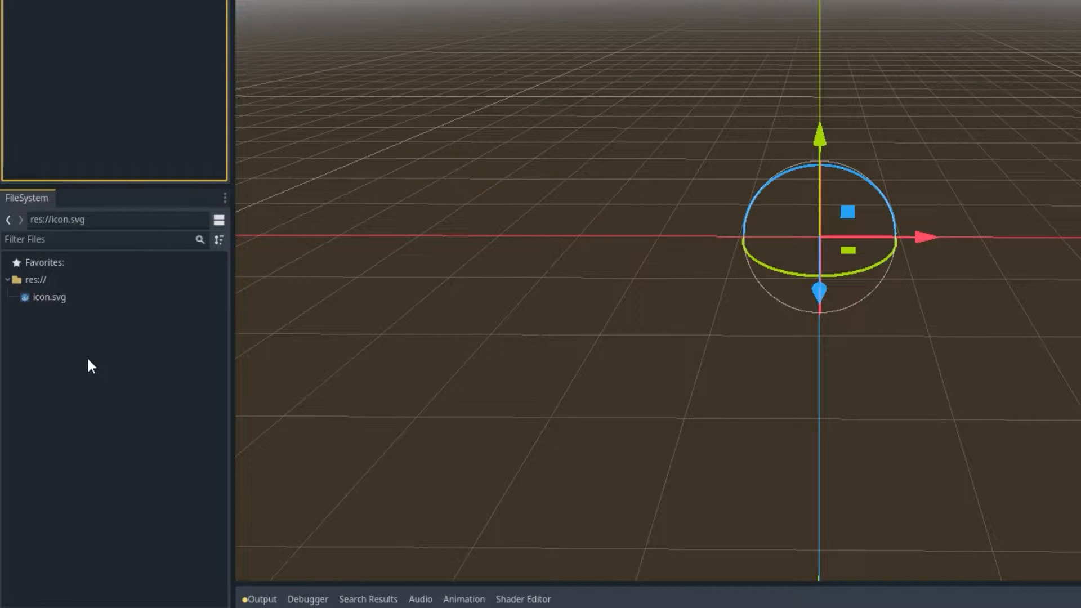
Create a new folder named Scenes in the project root.
{"action": "right_click", "coordinate": [45, 349]}
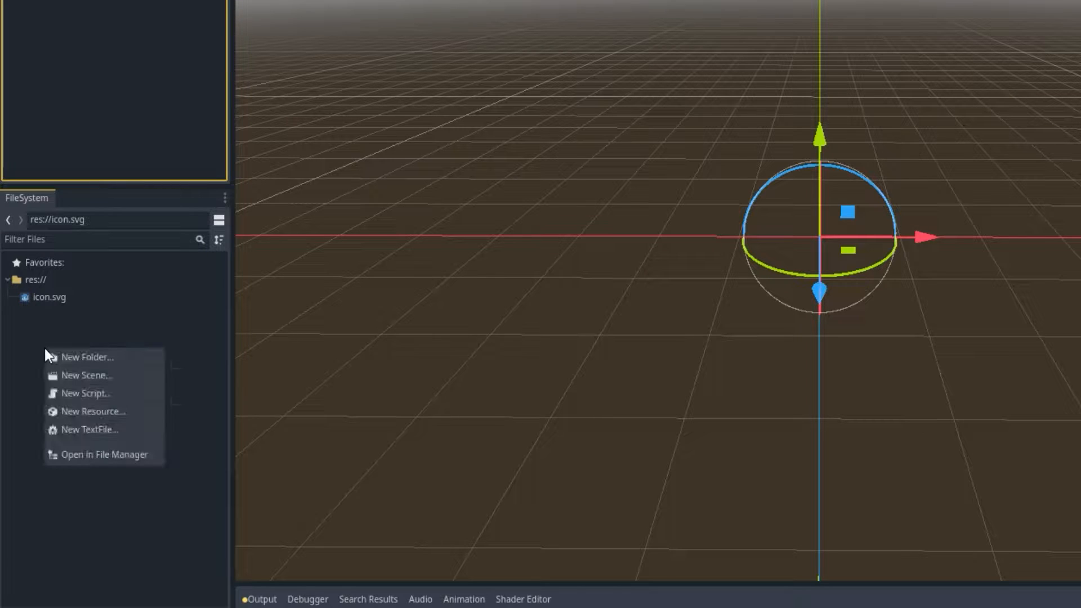
{"action": "left_click", "coordinate": [60, 360]}
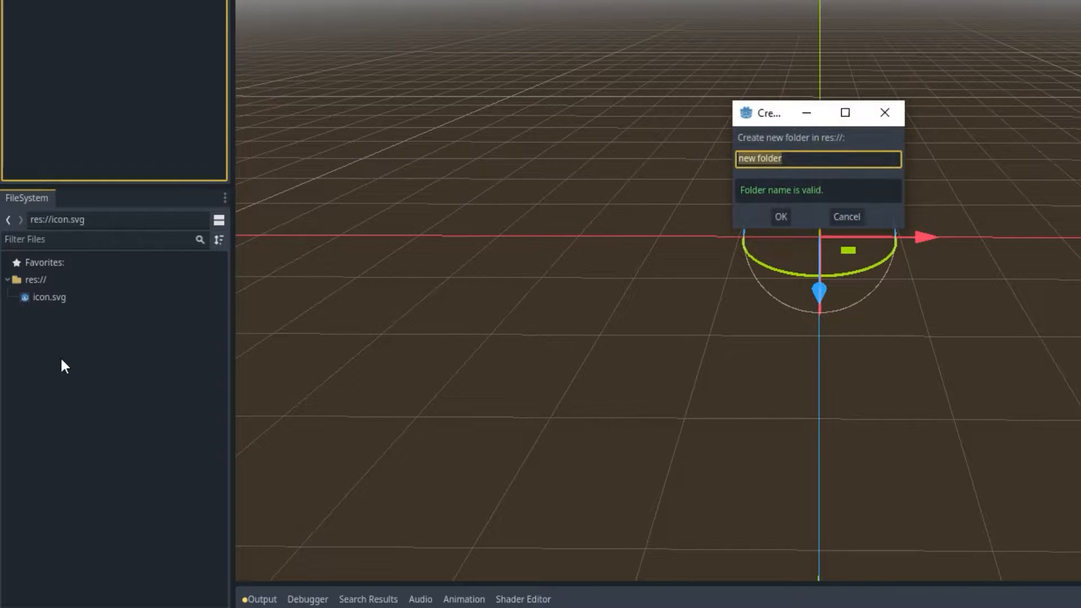
{"action": "type", "text": "Scenes"}
{"action": "key", "text": "Return"}
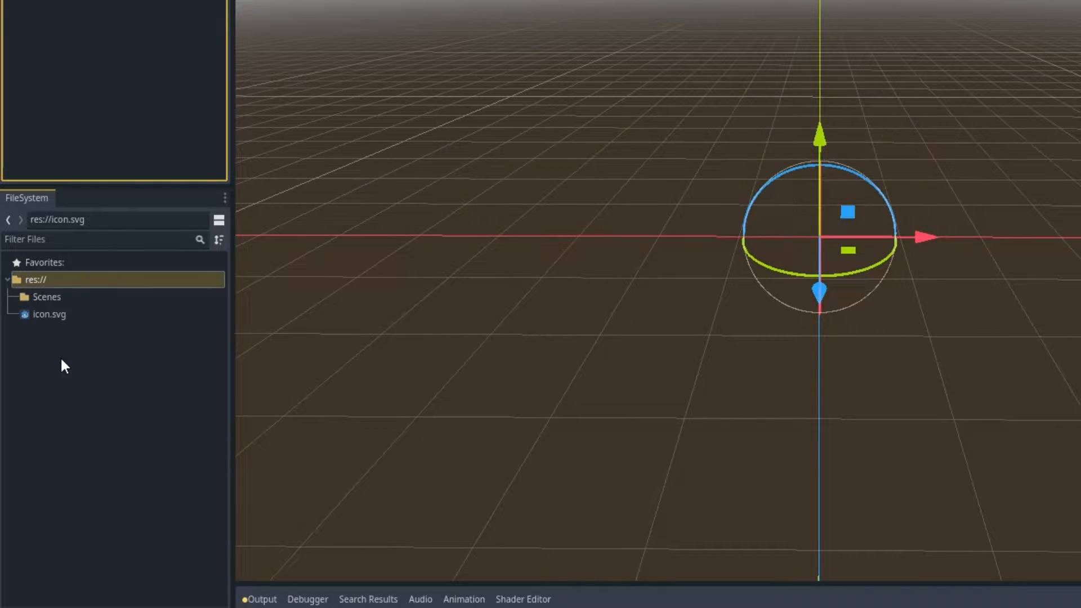
Create a second folder named Scripts in the project root.
{"action": "right_click", "coordinate": [61, 360]}
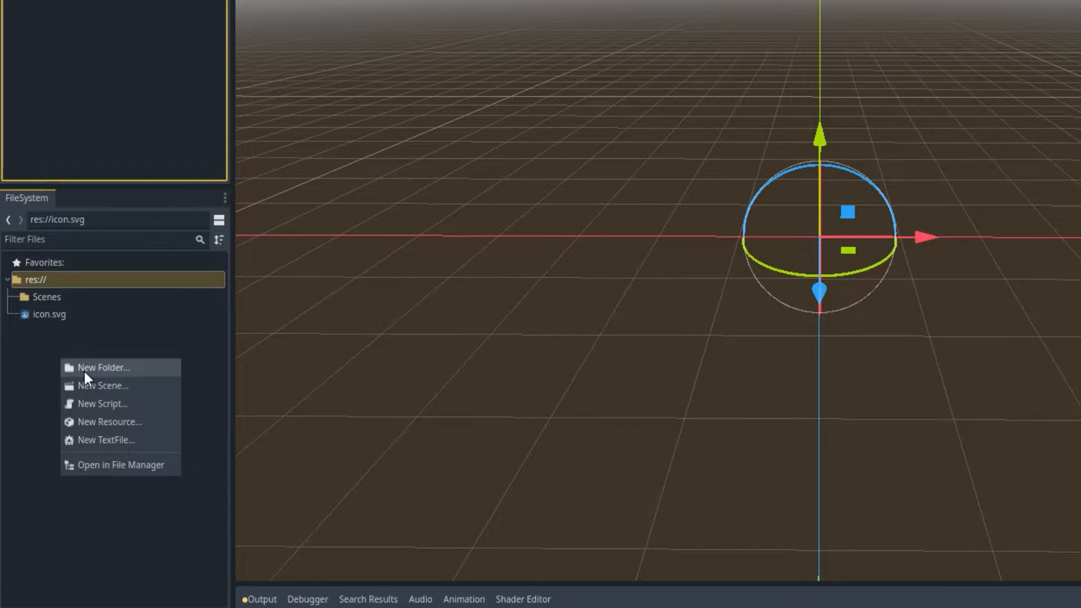
{"action": "left_click", "coordinate": [84, 370]}
{"action": "type", "text": "Scripts"}
{"action": "key", "text": "Return"}
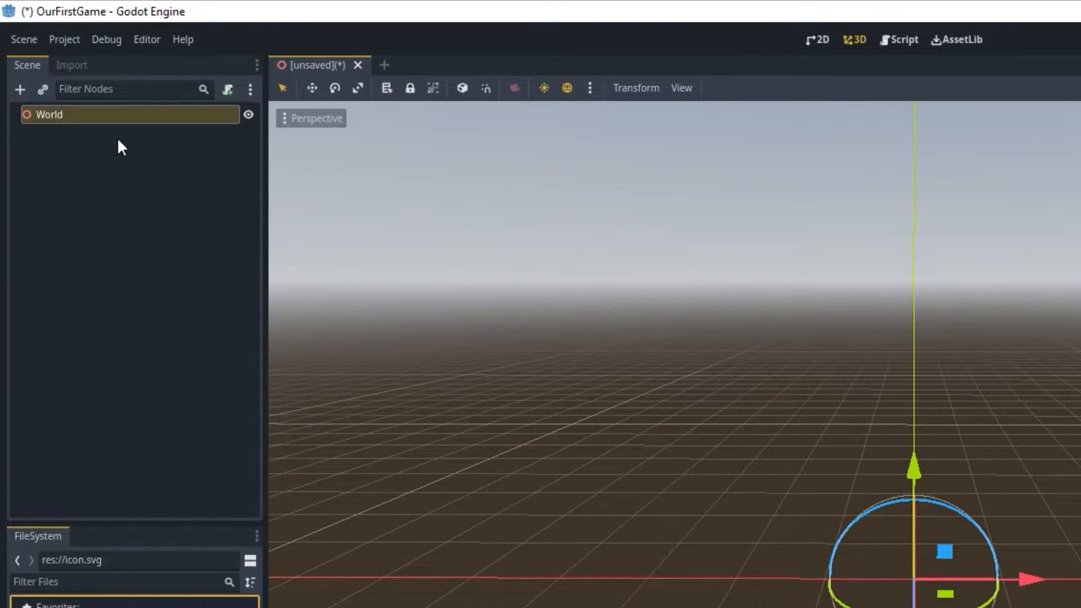
Save the current scene as world.tscn inside the Scenes folder.
{"action": "left_click", "coordinate": [24, 41]}
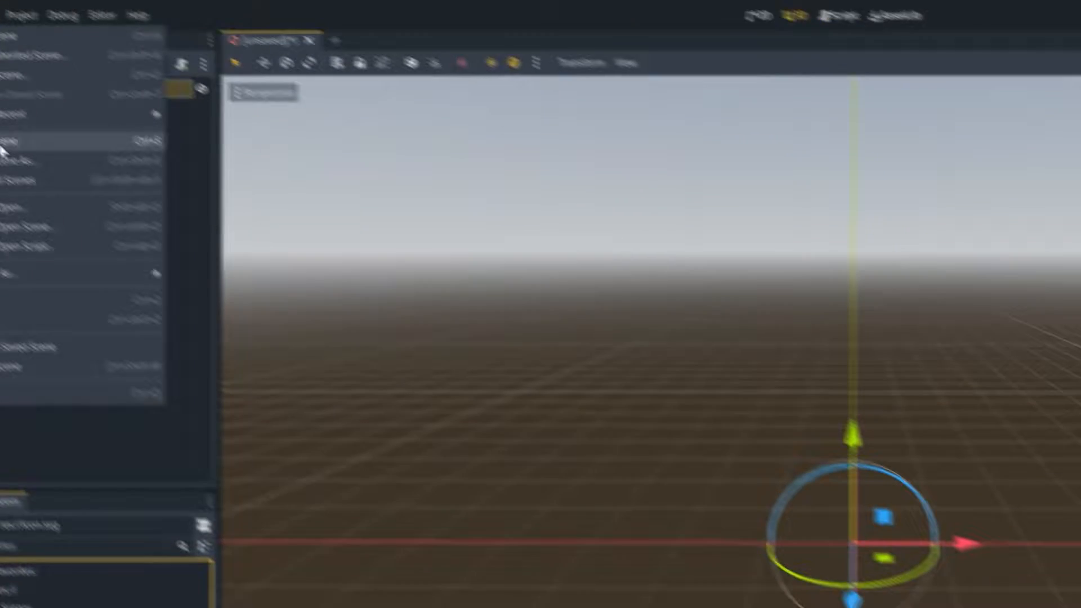
{"action": "left_click", "coordinate": [2, 147]}
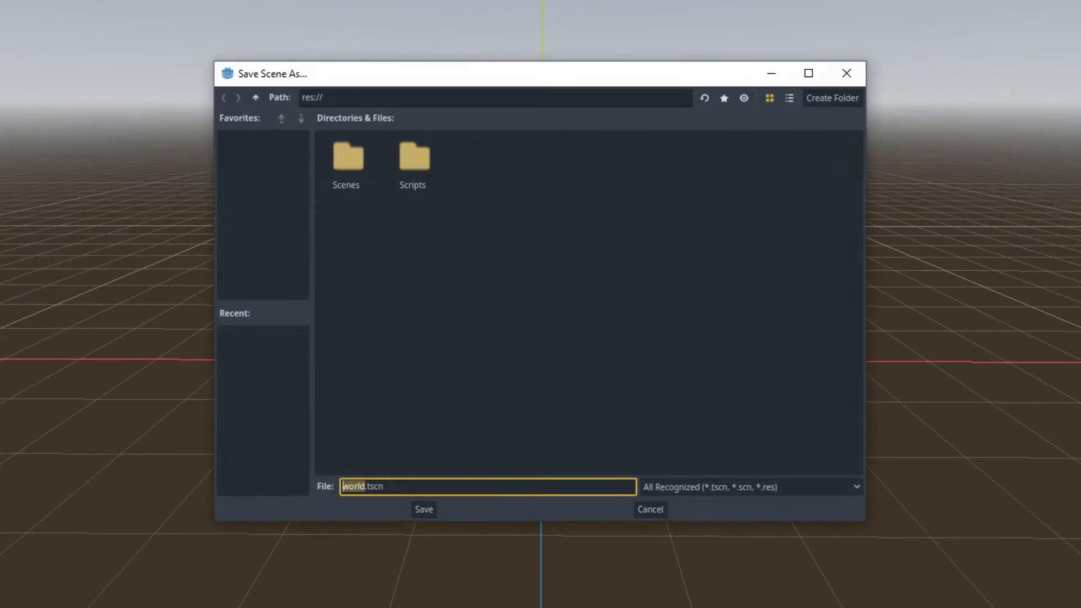
{"action": "key", "text": "Return"}
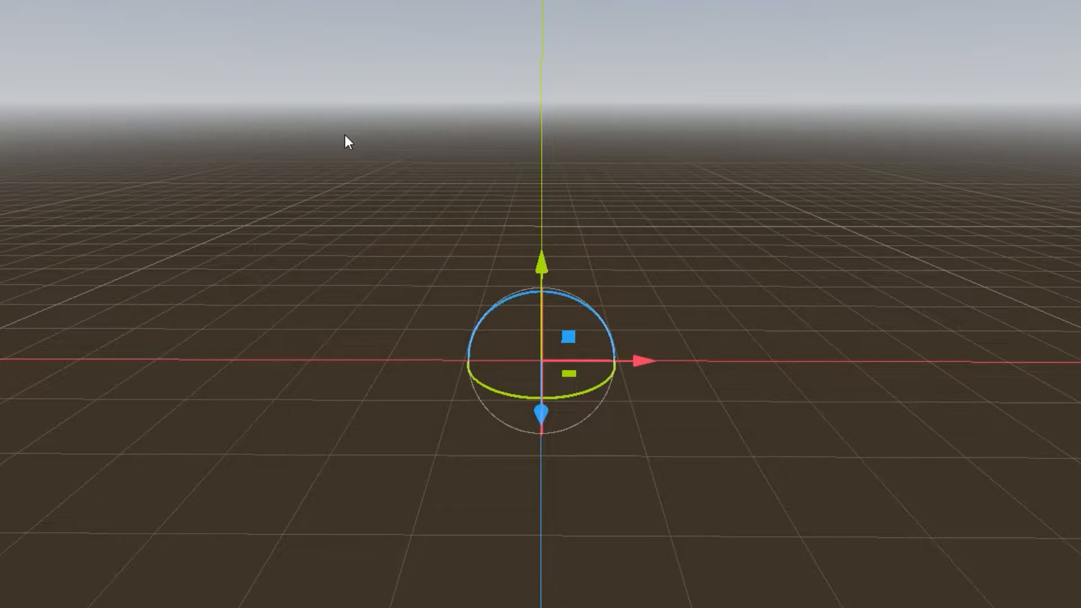
{"action": "key", "text": "ctrl+s"}
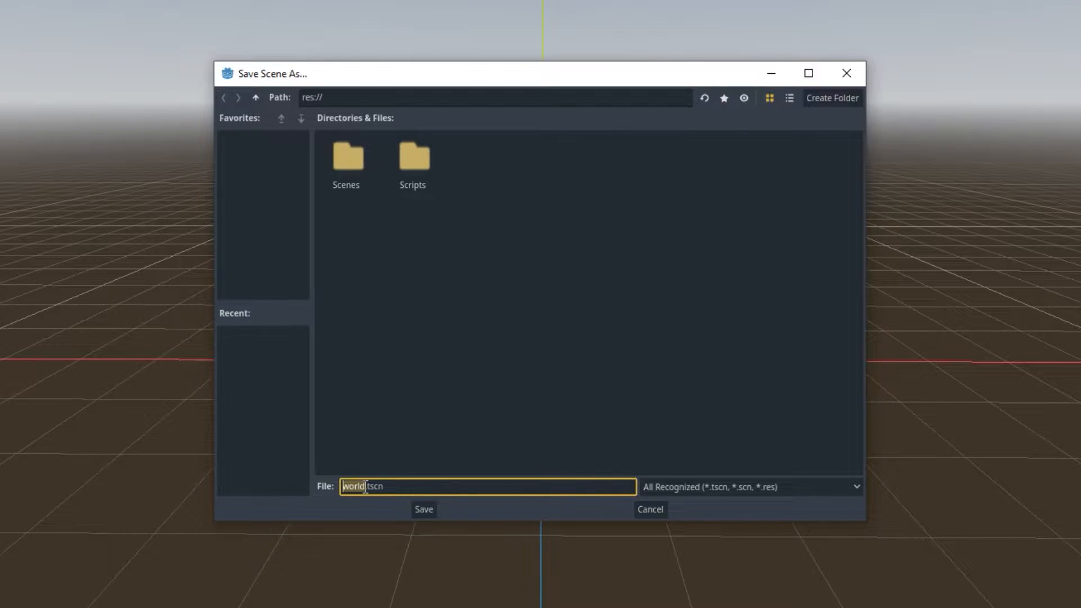
{"action": "left_click_drag", "start_coordinate": [367, 486], "coordinate": [388, 486]}
{"action": "left_click", "coordinate": [405, 428]}
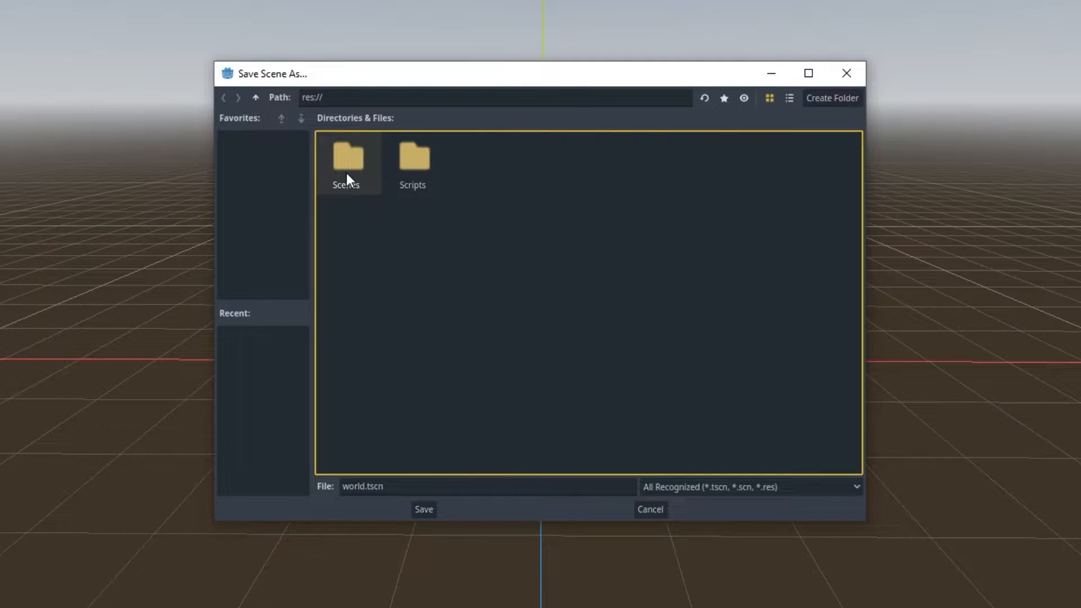
{"action": "double_click", "coordinate": [340, 157]}
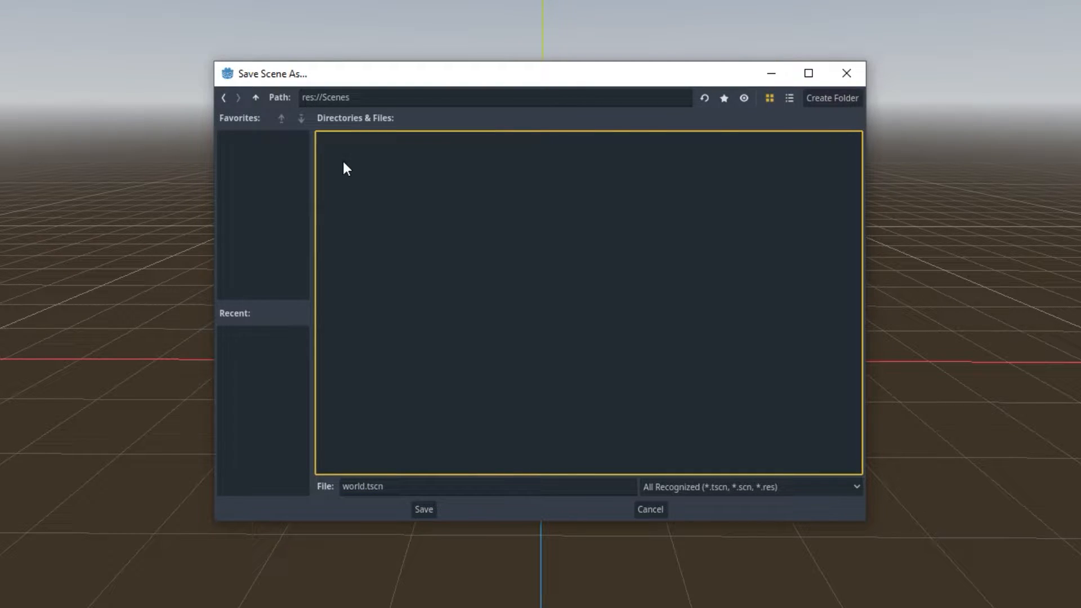
{"action": "left_click", "coordinate": [421, 503]}
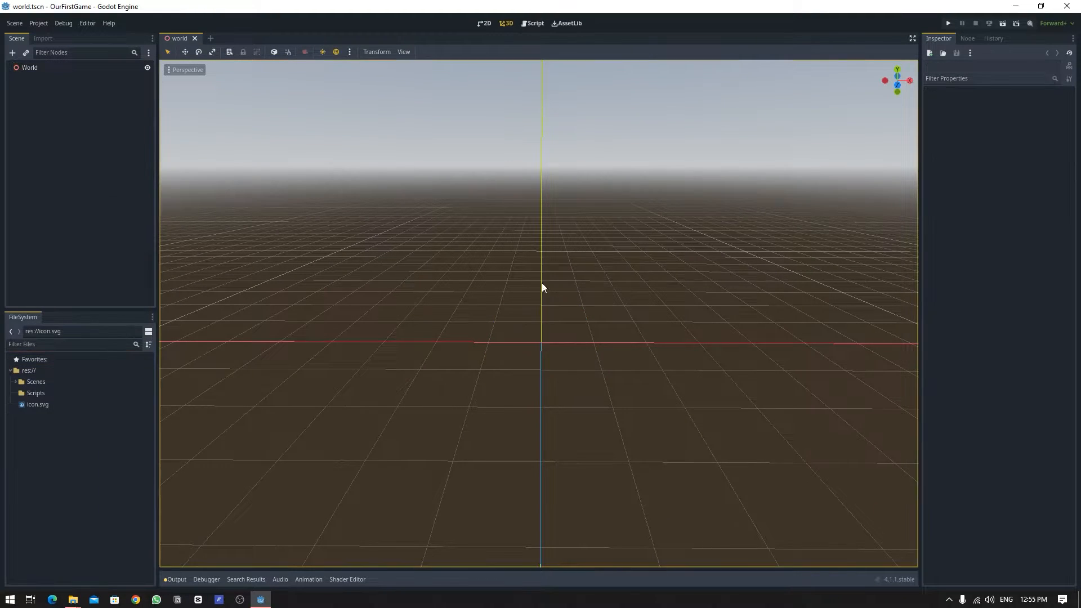
Add a CSGBox3D node as a child of the World root node.
{"action": "right_click_drag", "start_coordinate": [541, 283], "coordinate": [534, 233]}
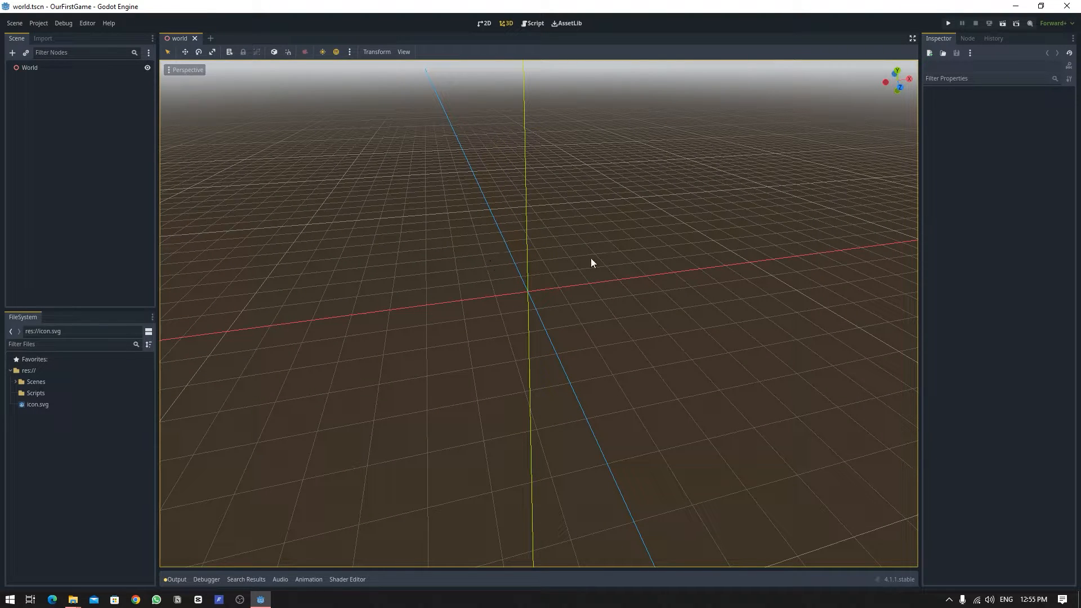
{"action": "scroll", "coordinate": [591, 258], "scroll_direction": "down", "scroll_amount": 3}
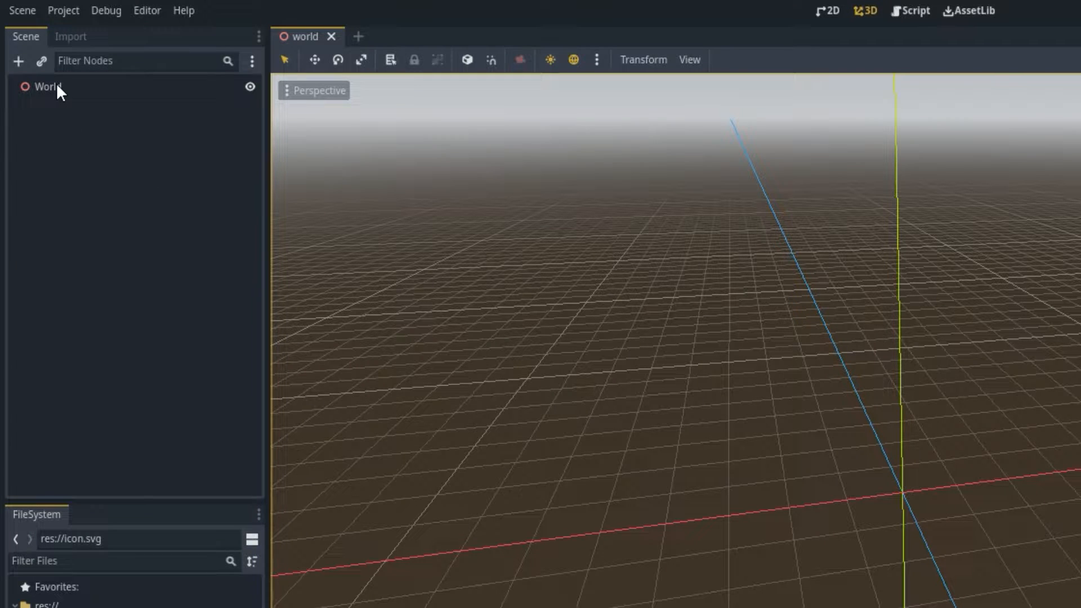
{"action": "left_click", "coordinate": [58, 86]}
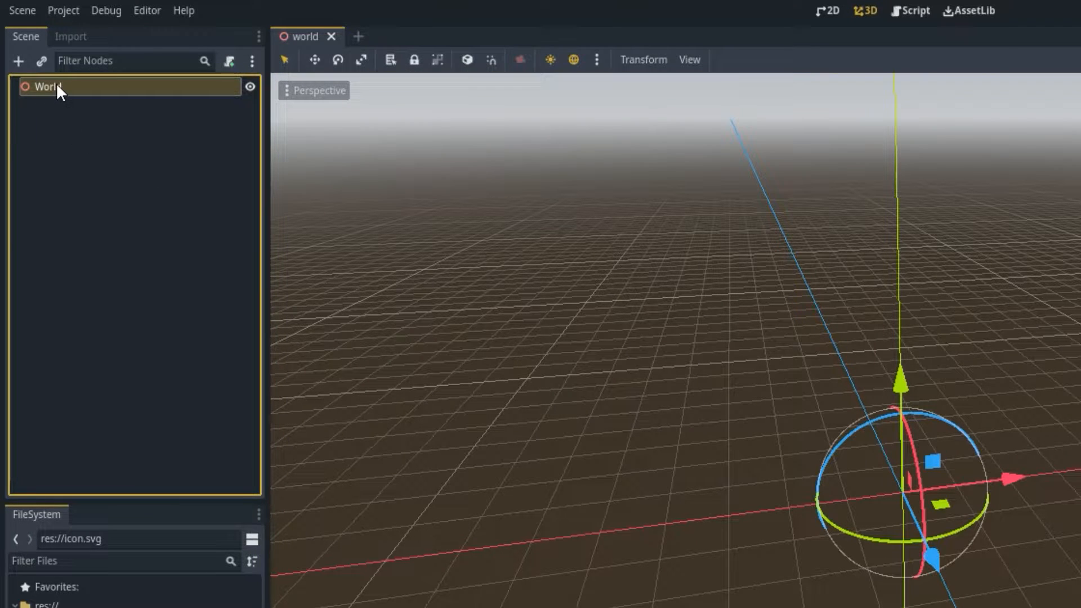
{"action": "left_click", "coordinate": [21, 59]}
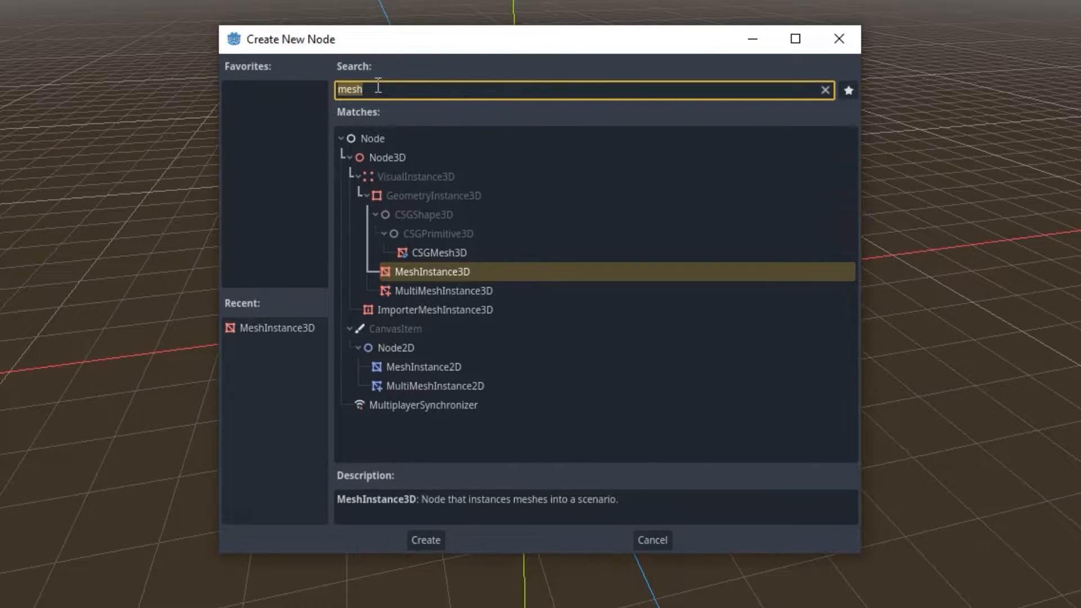
{"action": "type", "text": "csg"}
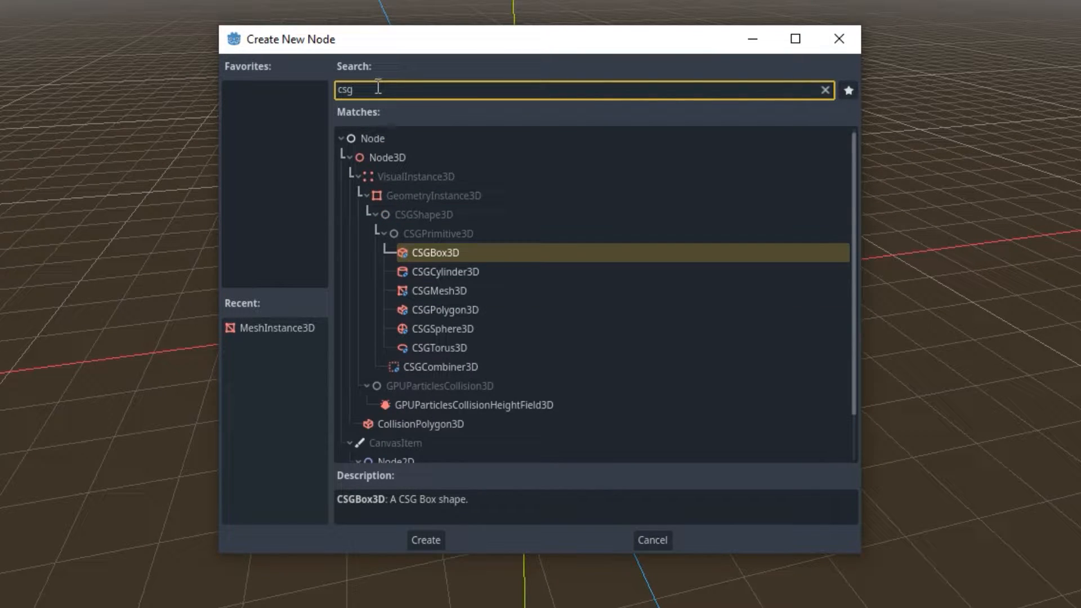
{"action": "double_click", "coordinate": [426, 255]}
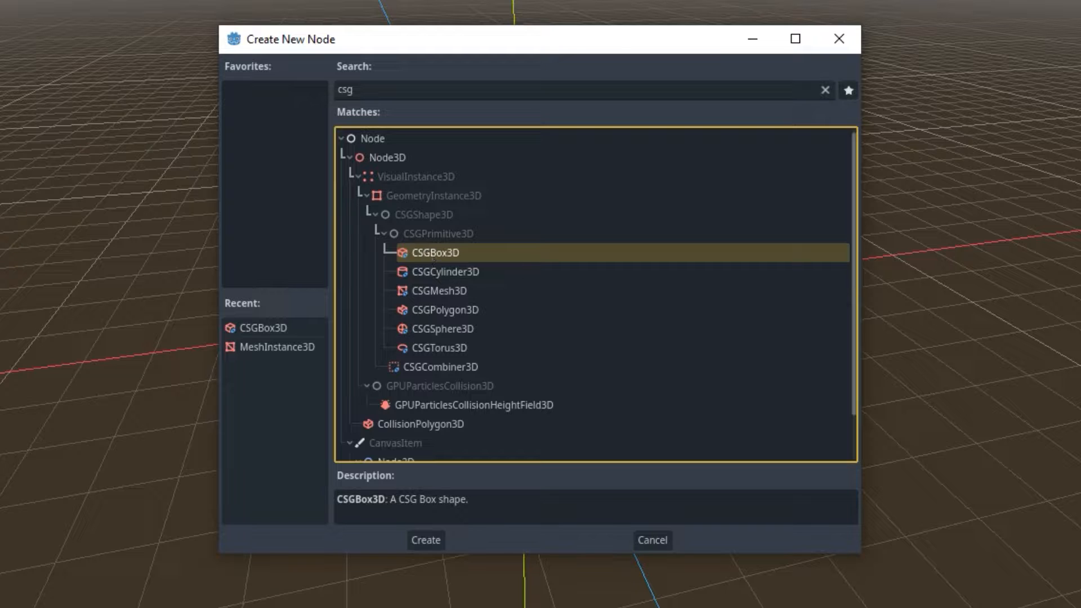
{"action": "left_click", "coordinate": [425, 534]}
Rename the new box node to Ground.
{"action": "key", "text": "F2"}
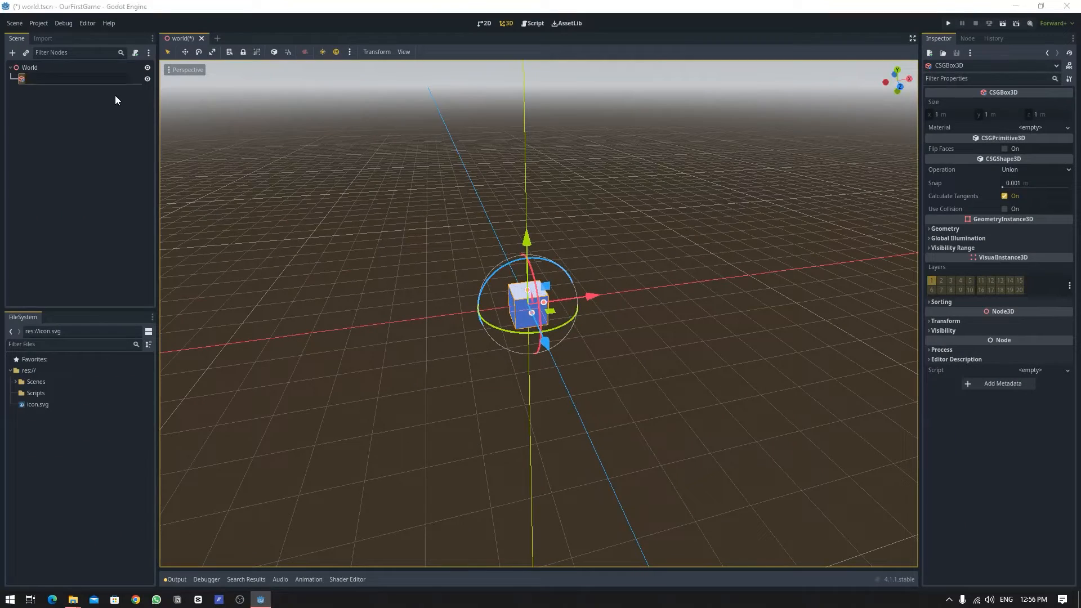
{"action": "type", "text": "Ground"}
{"action": "key", "text": "Return"}
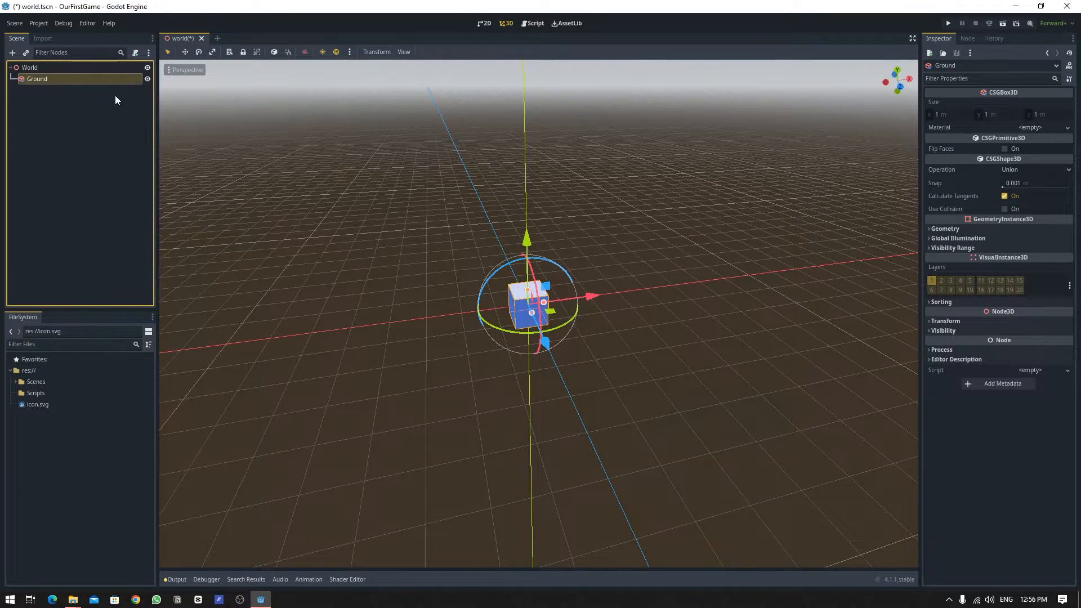
Turn on snapping and stretch the Ground box along X to 6 m using its size handle.
{"action": "middle_click_drag", "start_coordinate": [428, 316], "coordinate": [479, 301]}
{"action": "left_click_drag", "start_coordinate": [485, 294], "coordinate": [620, 235]}
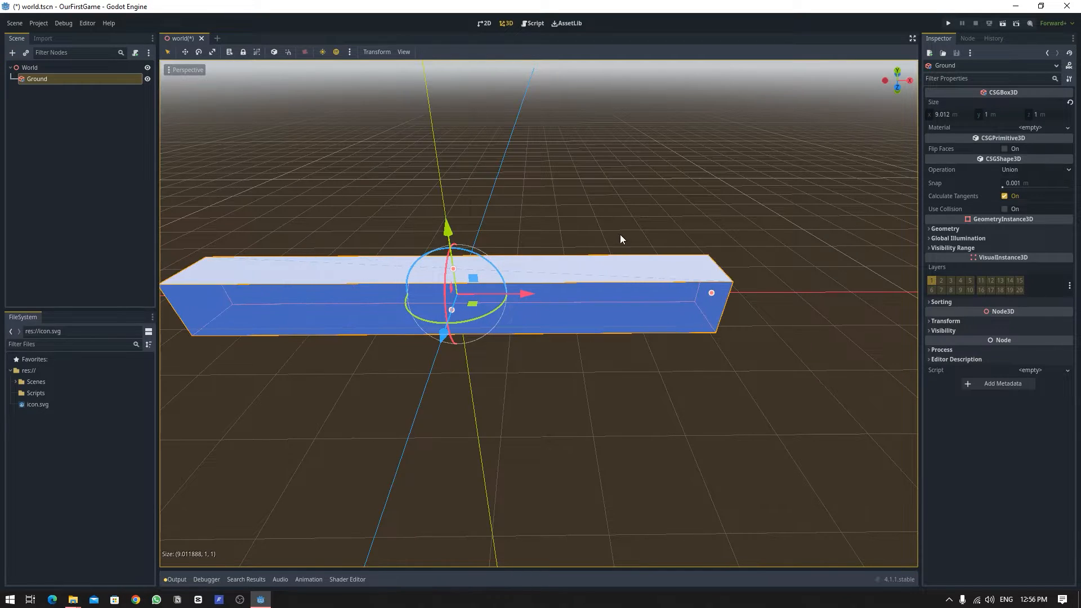
{"action": "mouse_move", "coordinate": [713, 292]}
{"action": "left_mouse_down"}
{"action": "mouse_move", "coordinate": [732, 290]}
{"action": "mouse_move", "coordinate": [691, 294]}
{"action": "left_mouse_up"}
{"action": "middle_click_drag", "start_coordinate": [787, 231], "coordinate": [778, 245]}
{"action": "scroll", "coordinate": [778, 244], "scroll_direction": "down", "scroll_amount": 3}
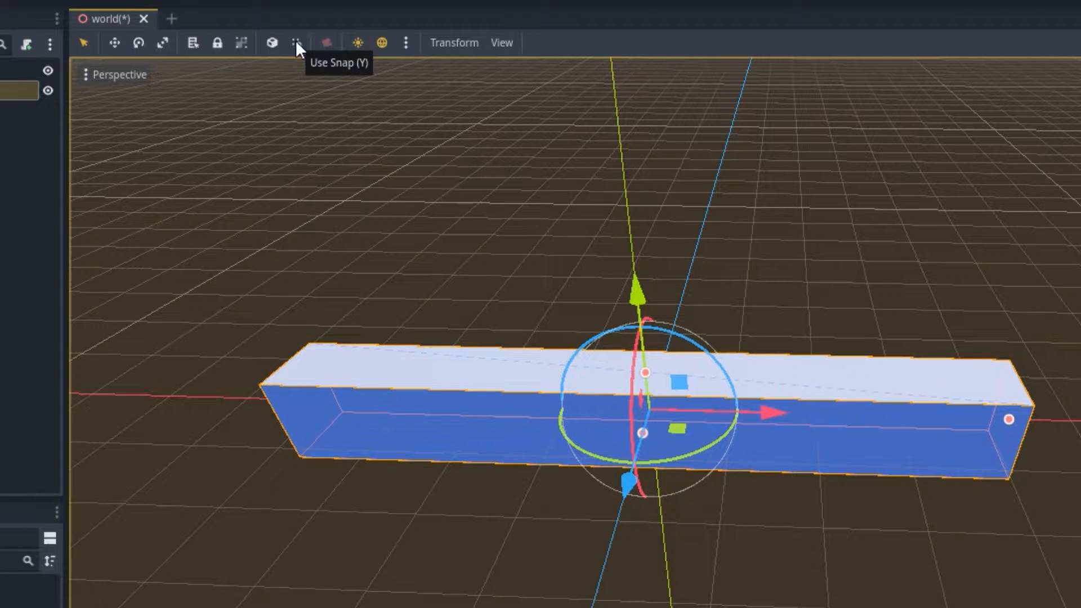
{"action": "left_click", "coordinate": [296, 44]}
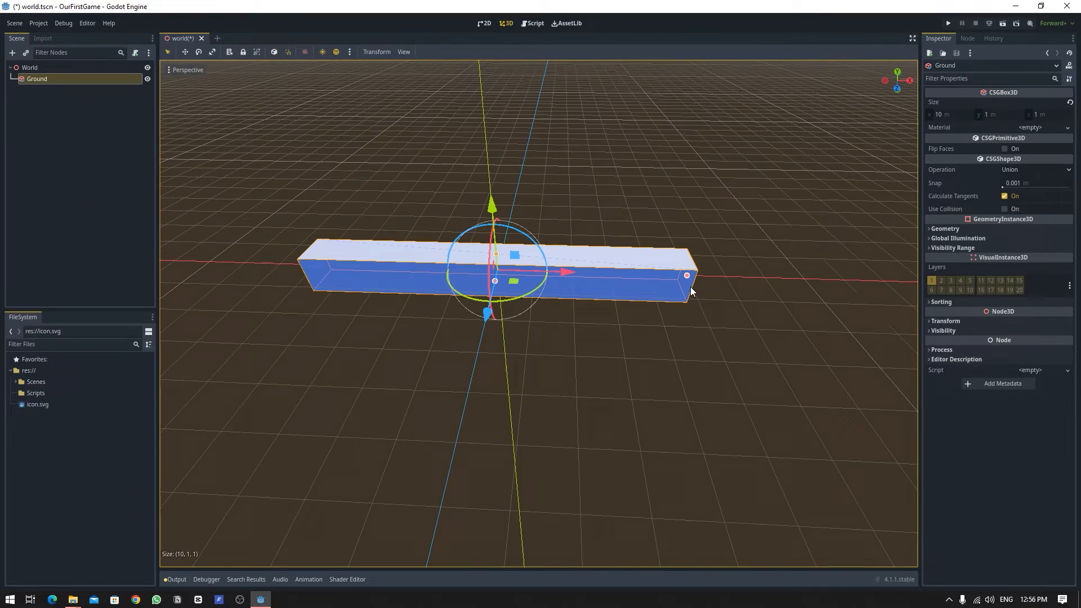
{"action": "left_click_drag", "start_coordinate": [692, 291], "coordinate": [809, 294]}
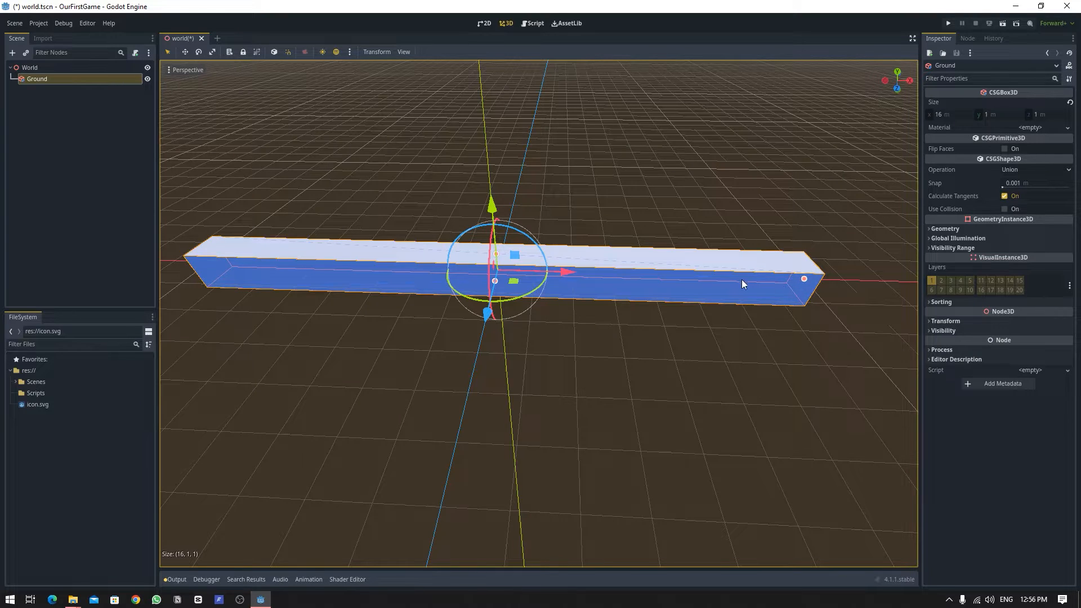
{"action": "left_click_drag", "start_coordinate": [741, 279], "coordinate": [592, 277]}
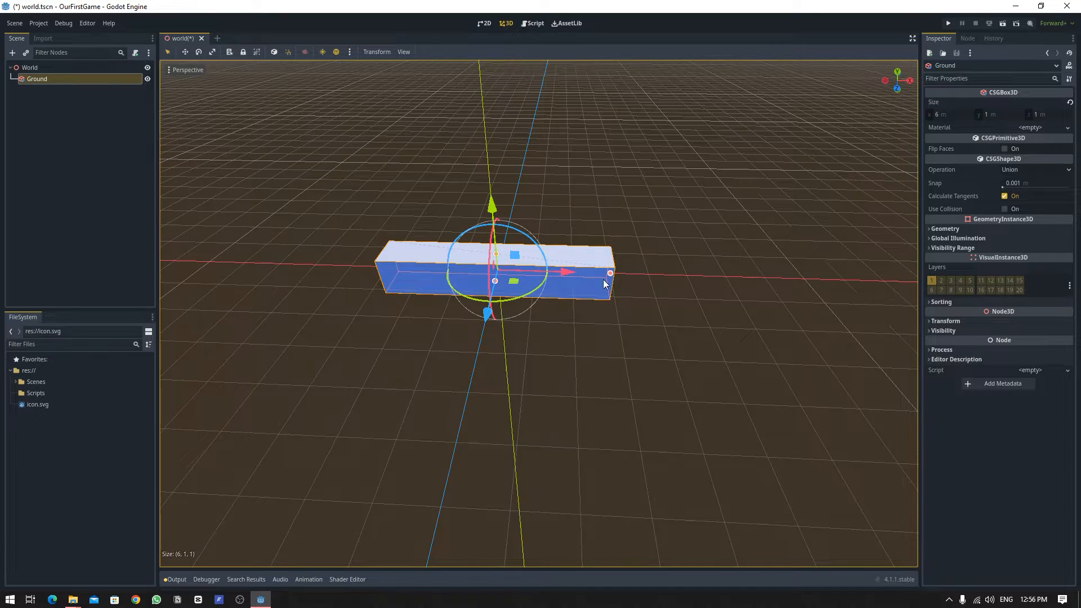
Stretch the Ground box along its depth with the size handle to form a wide slab.
{"action": "middle_click_drag", "start_coordinate": [701, 225], "coordinate": [589, 250]}
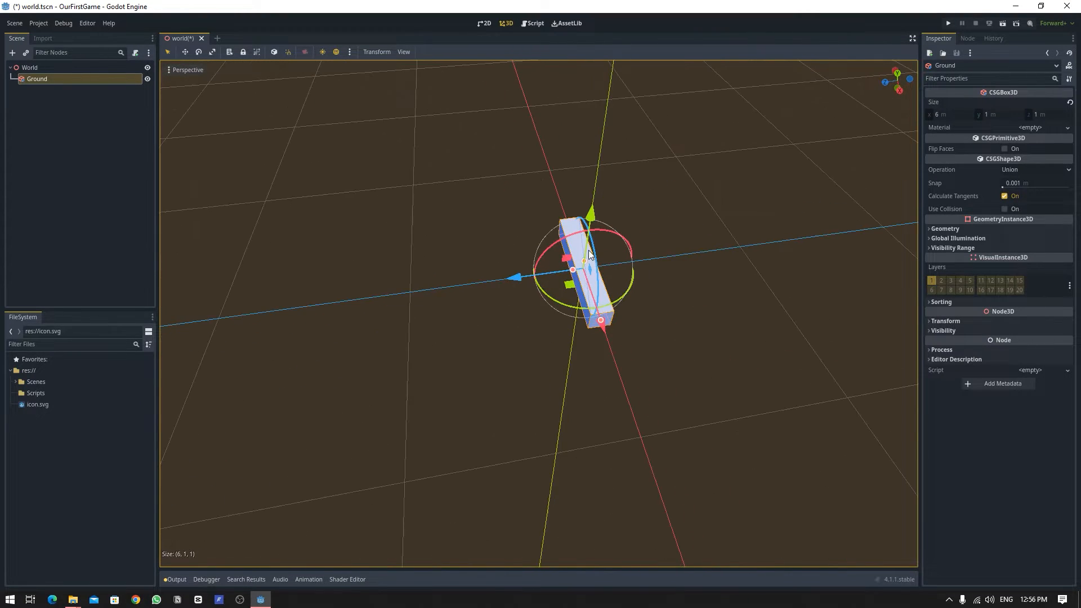
{"action": "left_click_drag", "start_coordinate": [572, 272], "coordinate": [214, 317]}
{"action": "middle_click_drag", "start_coordinate": [349, 338], "coordinate": [532, 310]}
{"action": "left_click_drag", "start_coordinate": [541, 357], "coordinate": [545, 253]}
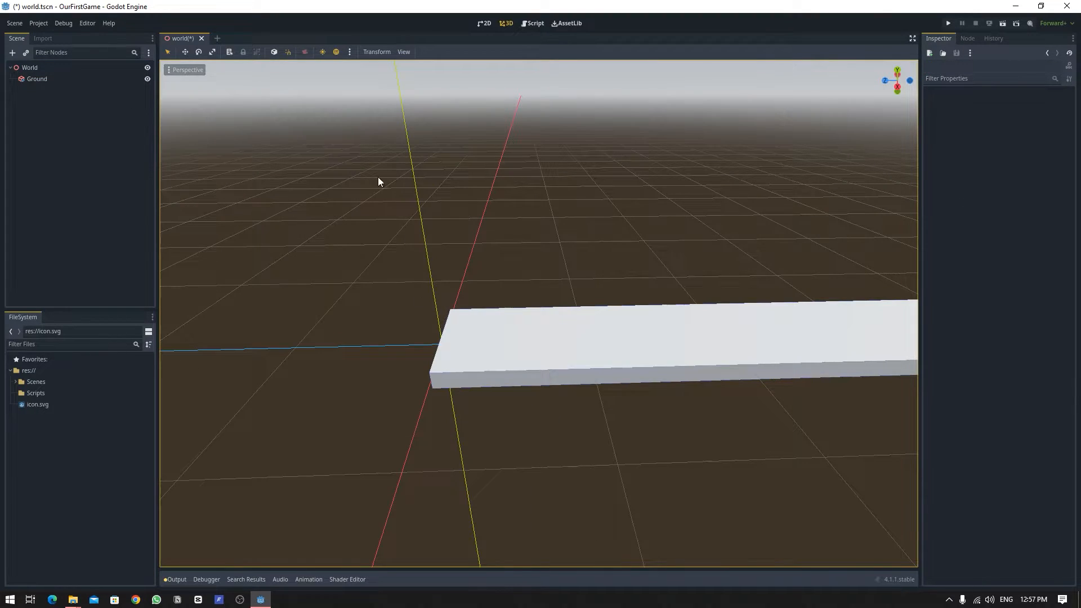
Add a Camera3D node as a child of World.
{"action": "left_click", "coordinate": [31, 67]}
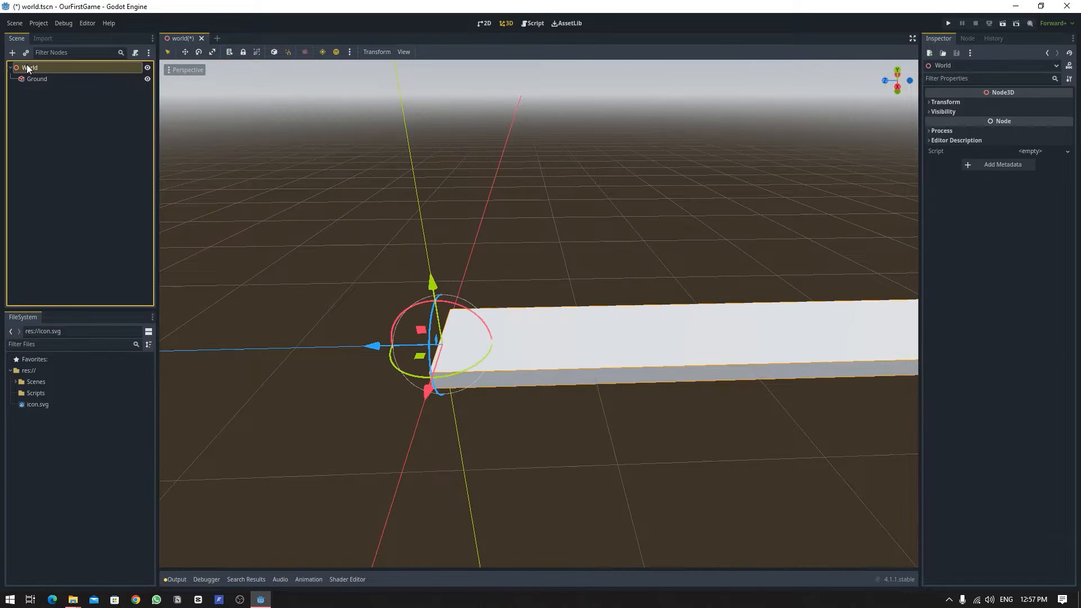
{"action": "left_click", "coordinate": [12, 53]}
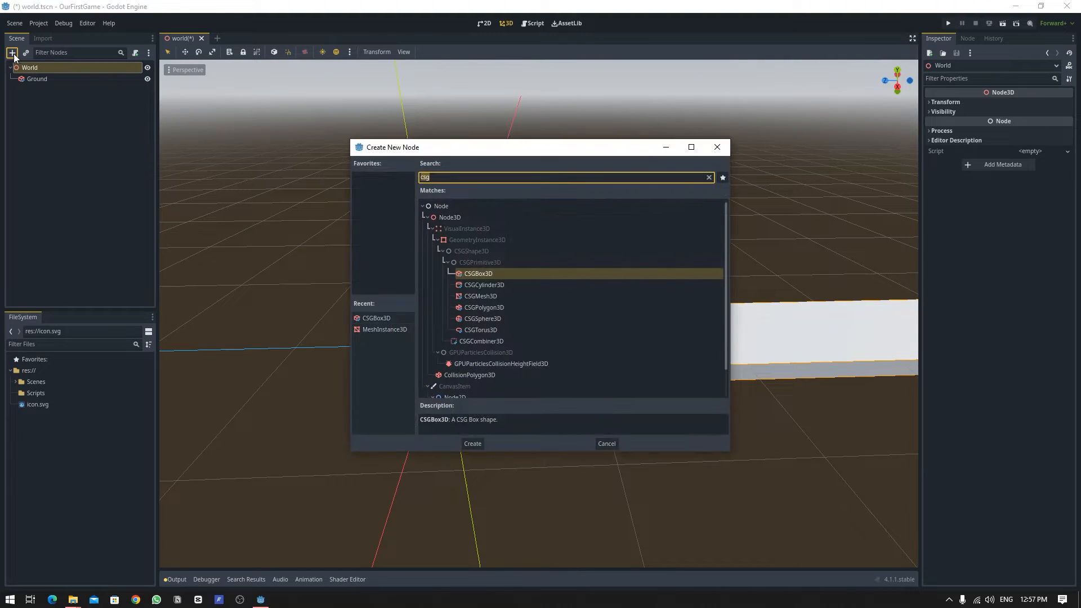
{"action": "type", "text": "cam"}
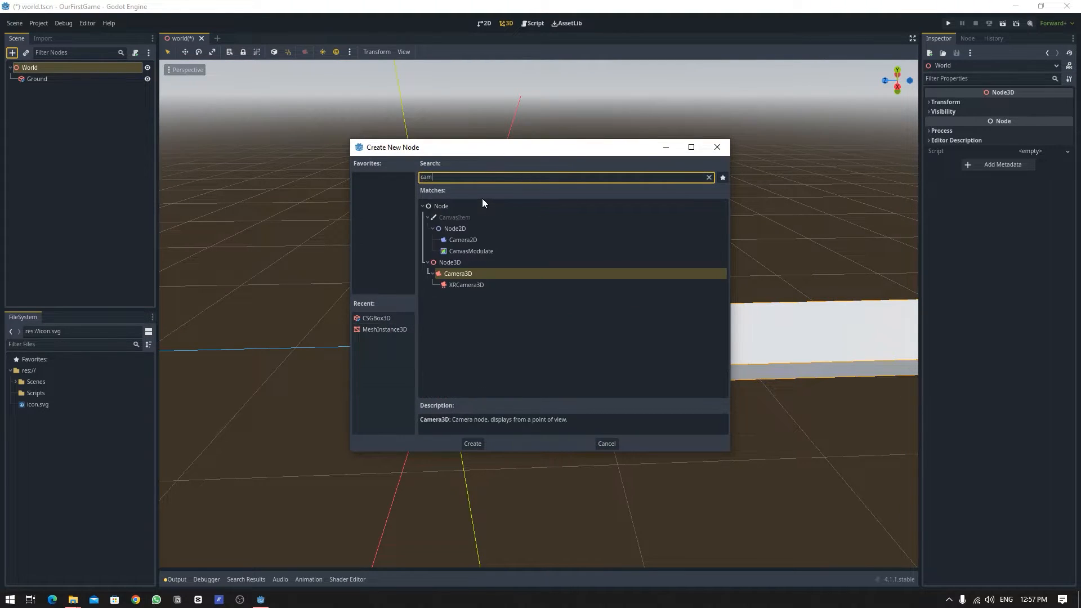
{"action": "double_click", "coordinate": [455, 274]}
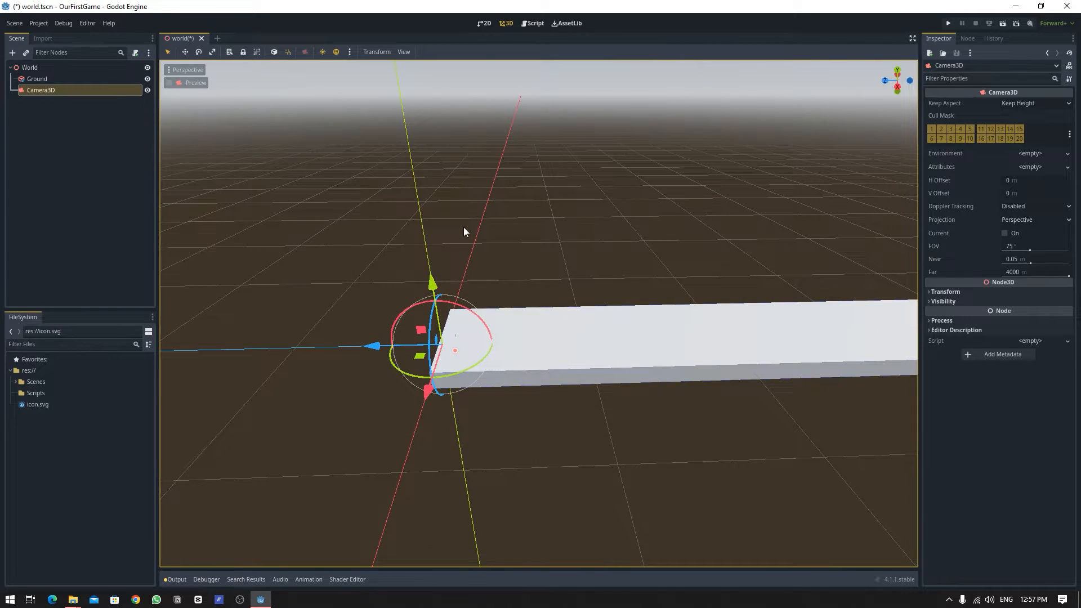
{"action": "key", "text": "ctrl+a"}
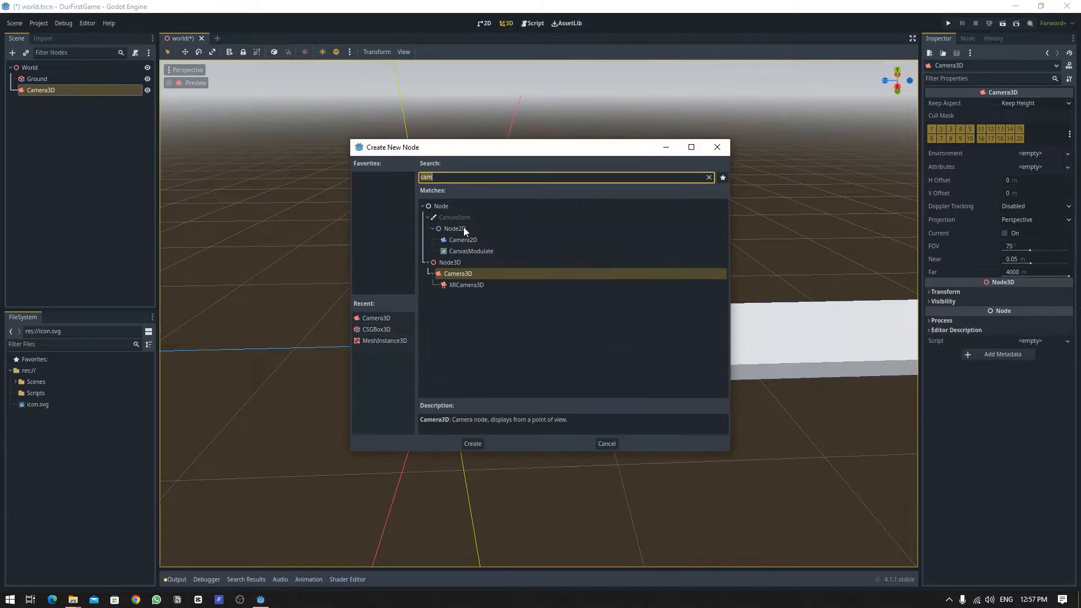
{"action": "key", "text": "Escape"}
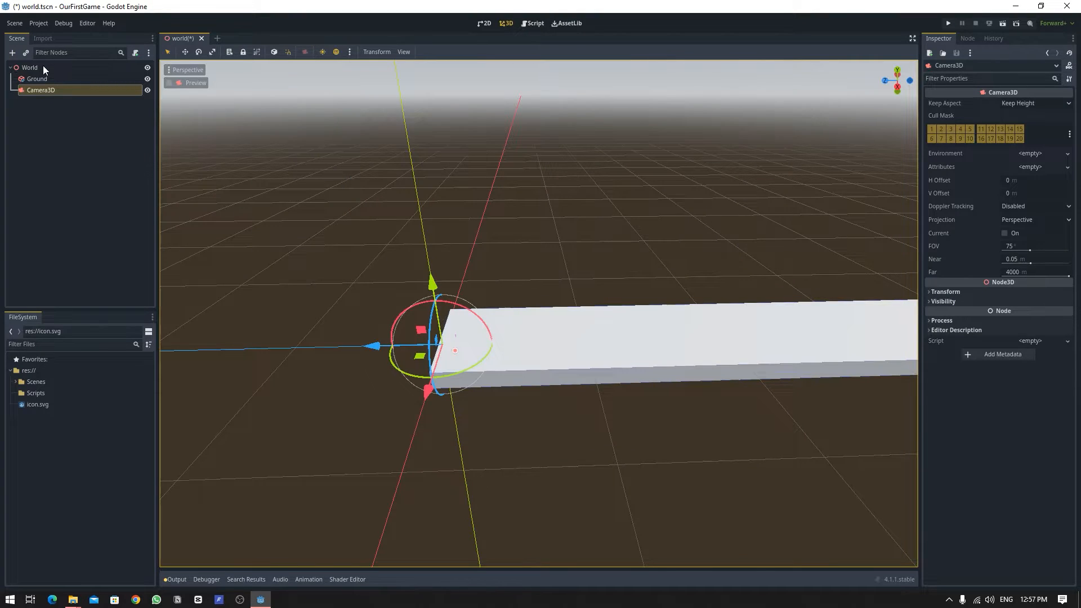
{"action": "key", "text": "ctrl+a"}
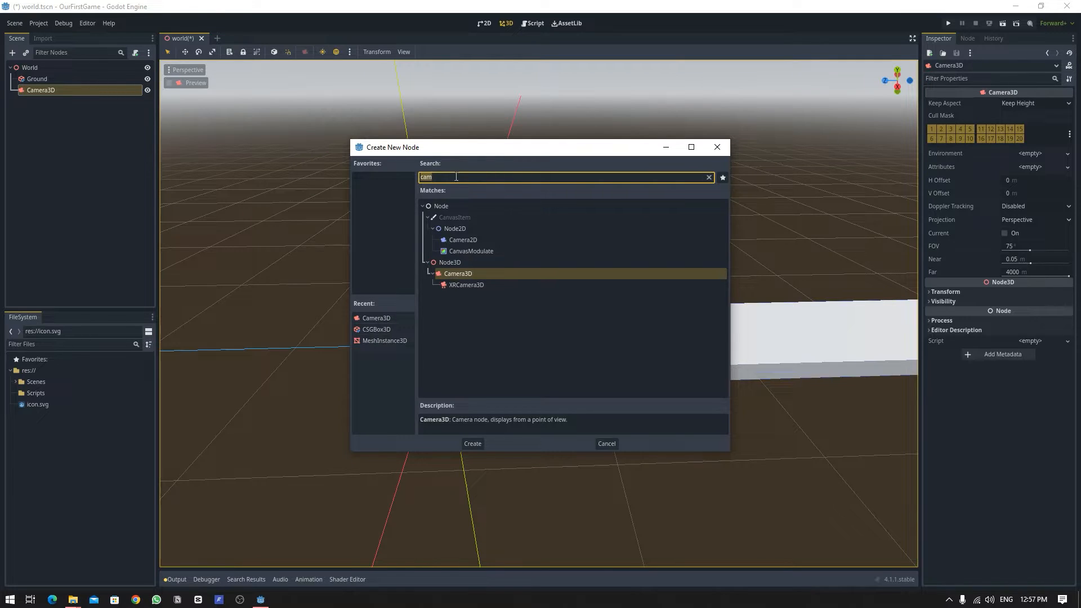
{"action": "double_click", "coordinate": [461, 275]}
Focus on the Camera3D and move it upward along the Y axis above the ground level.
{"action": "key", "text": "f"}
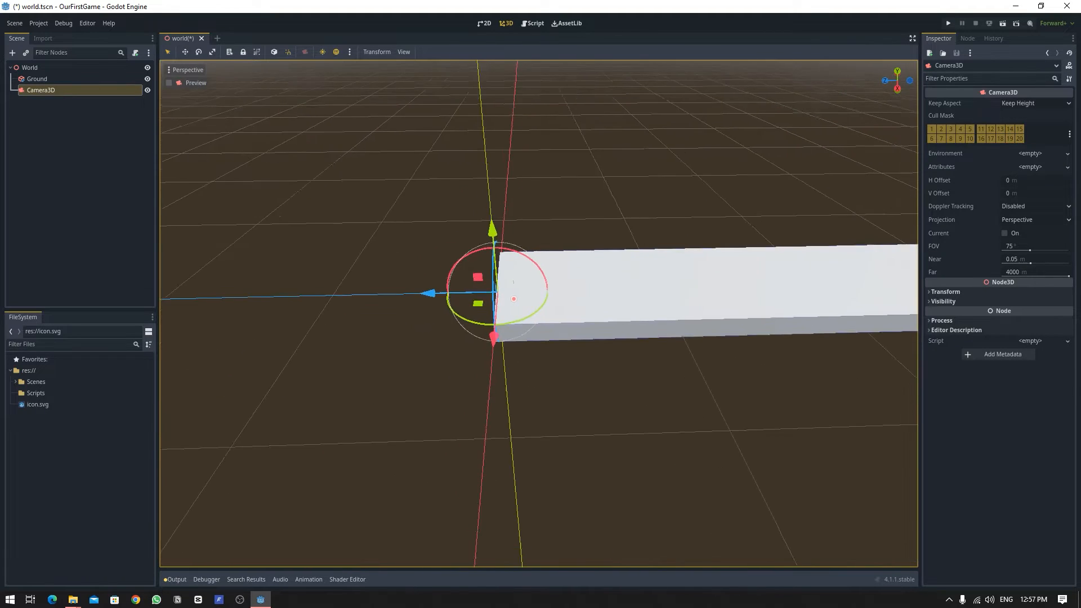
{"action": "key", "text": "w"}
{"action": "mouse_move", "coordinate": [460, 274]}
{"action": "right_mouse_down"}
{"action": "mouse_move", "coordinate": [484, 274]}
{"action": "mouse_move", "coordinate": [466, 269]}
{"action": "right_mouse_up"}
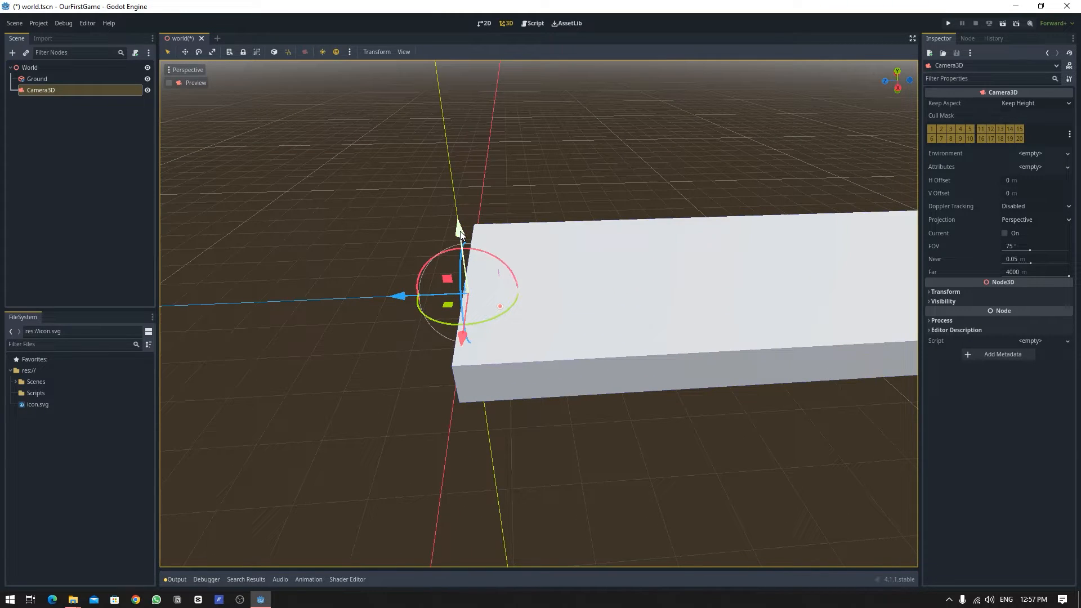
{"action": "left_click_drag", "start_coordinate": [460, 232], "coordinate": [446, 94]}
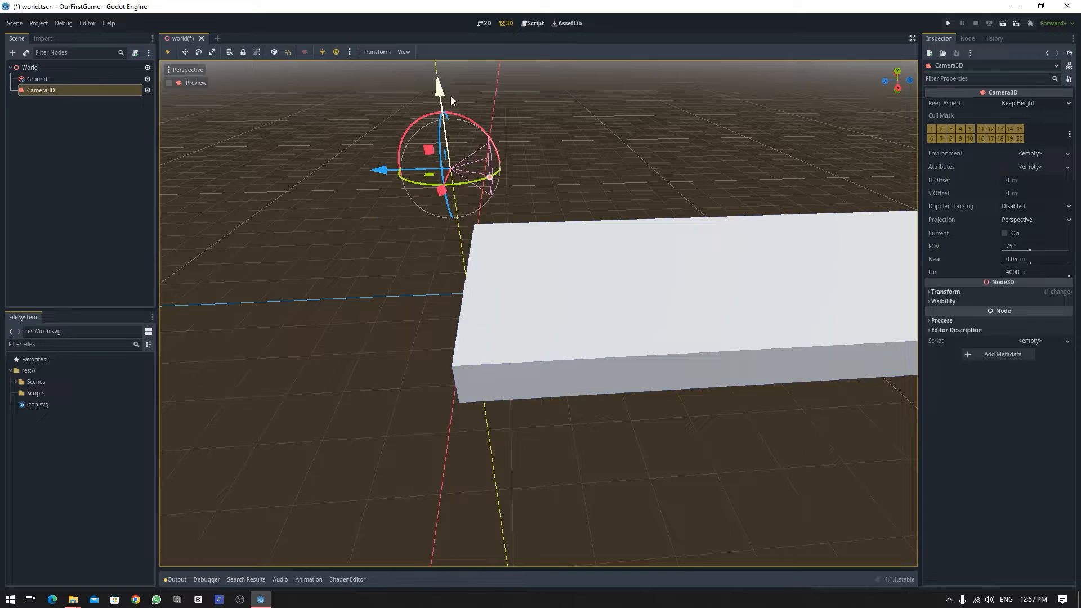
{"action": "right_click_drag", "start_coordinate": [570, 189], "coordinate": [559, 162]}
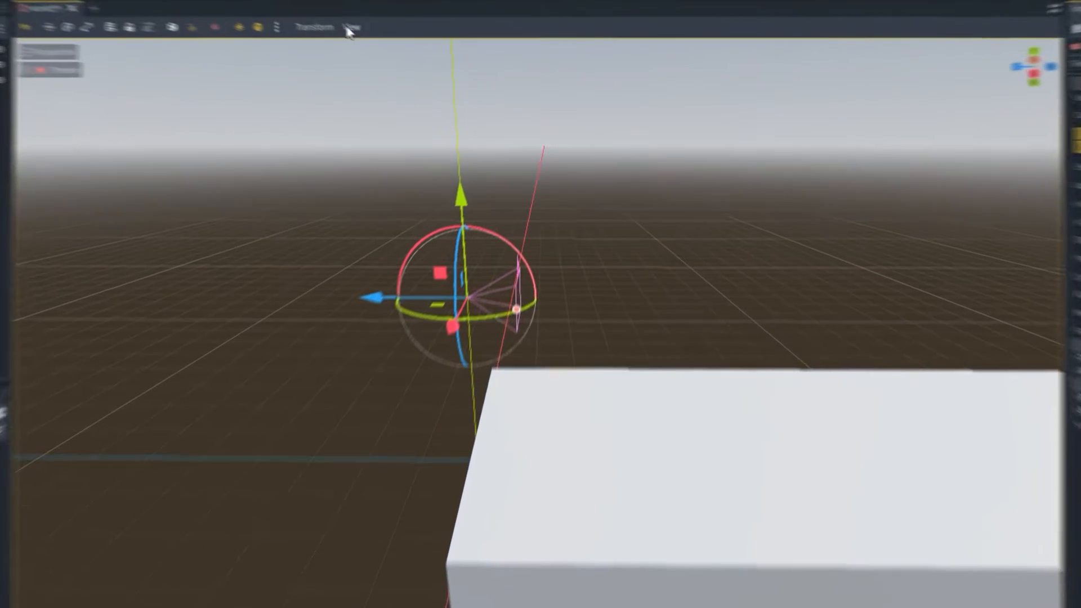
Split the editor into two viewports and turn on the camera preview in the lower one.
{"action": "left_click", "coordinate": [404, 51]}
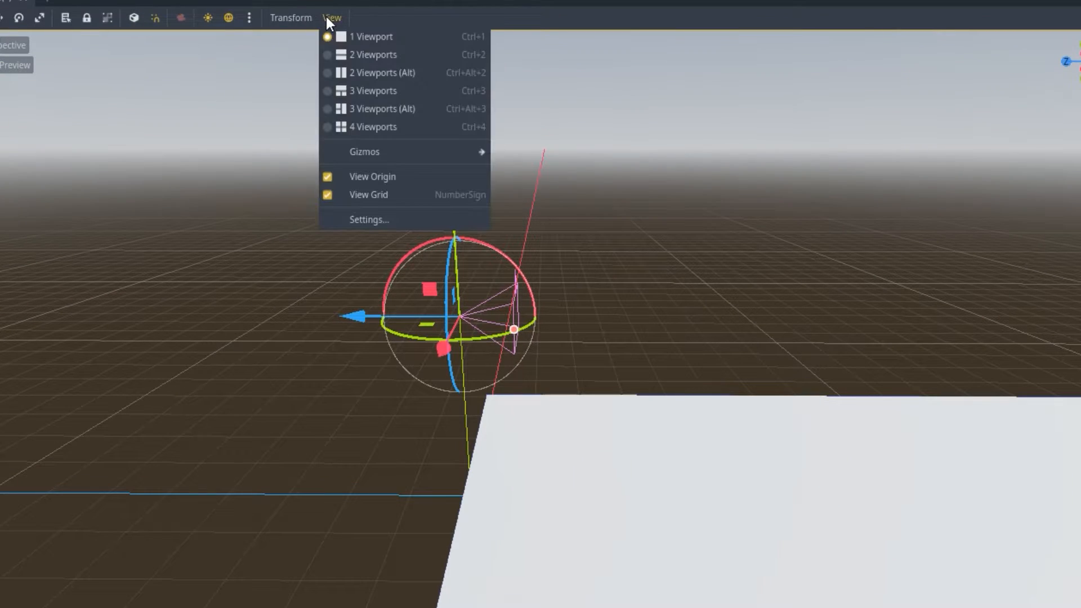
{"action": "left_click", "coordinate": [377, 52]}
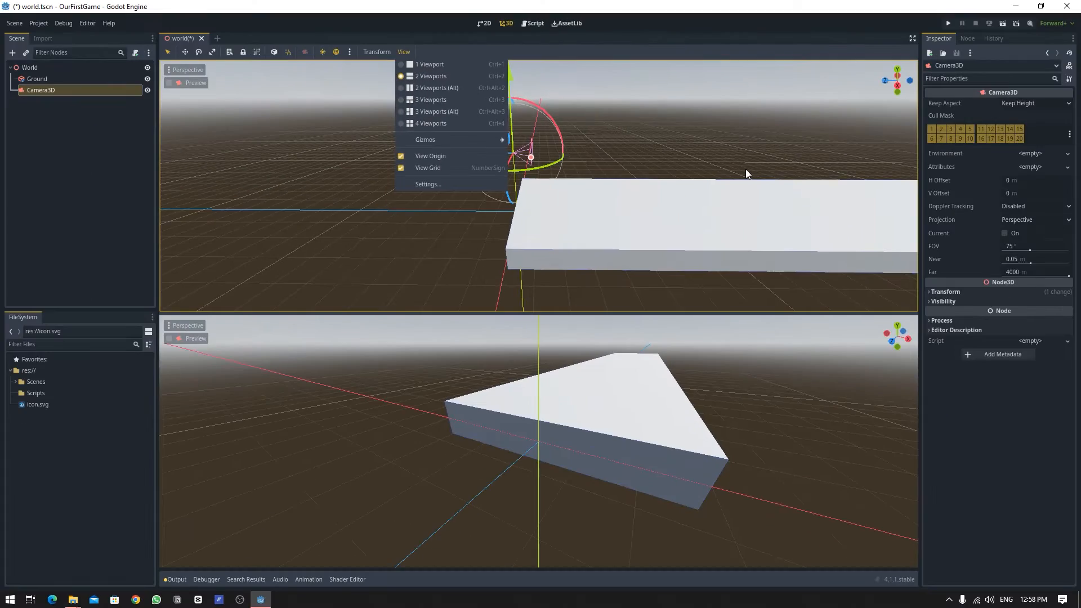
{"action": "left_click", "coordinate": [634, 117]}
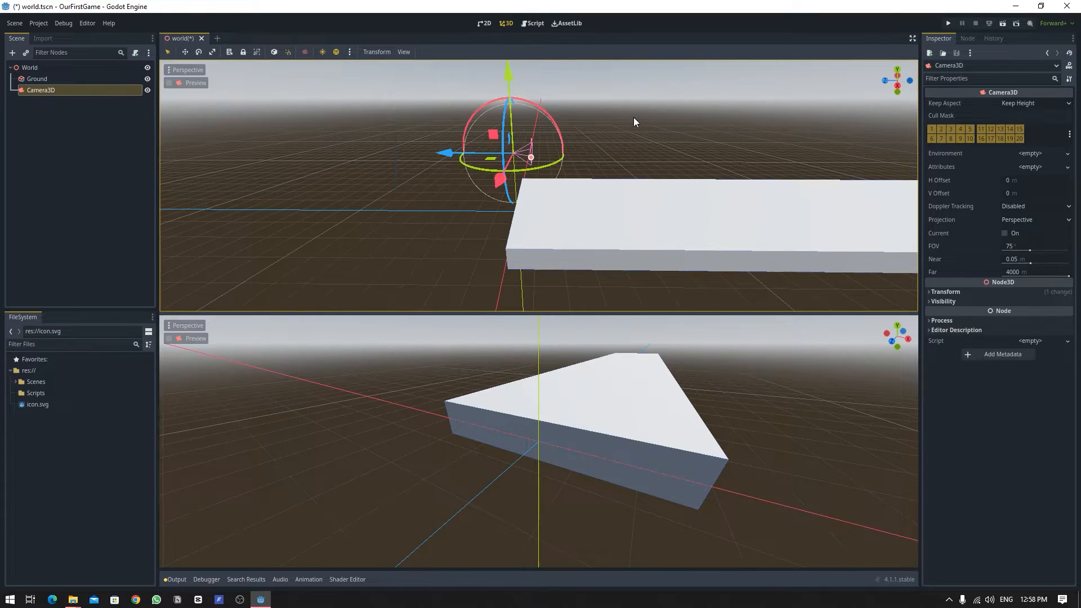
{"action": "key", "text": "ctrl+1"}
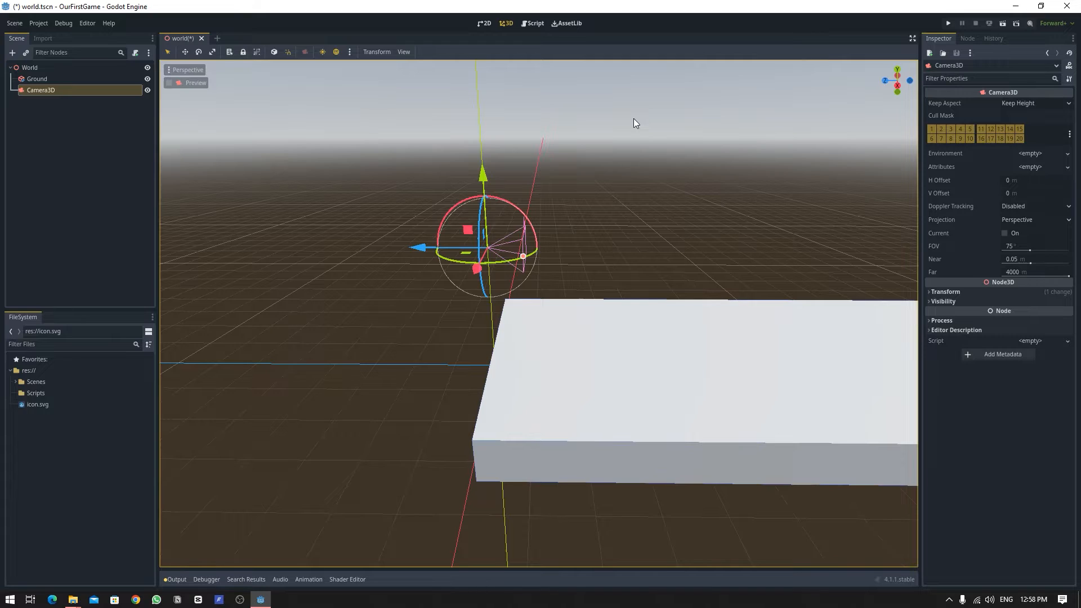
{"action": "key", "text": "ctrl+2"}
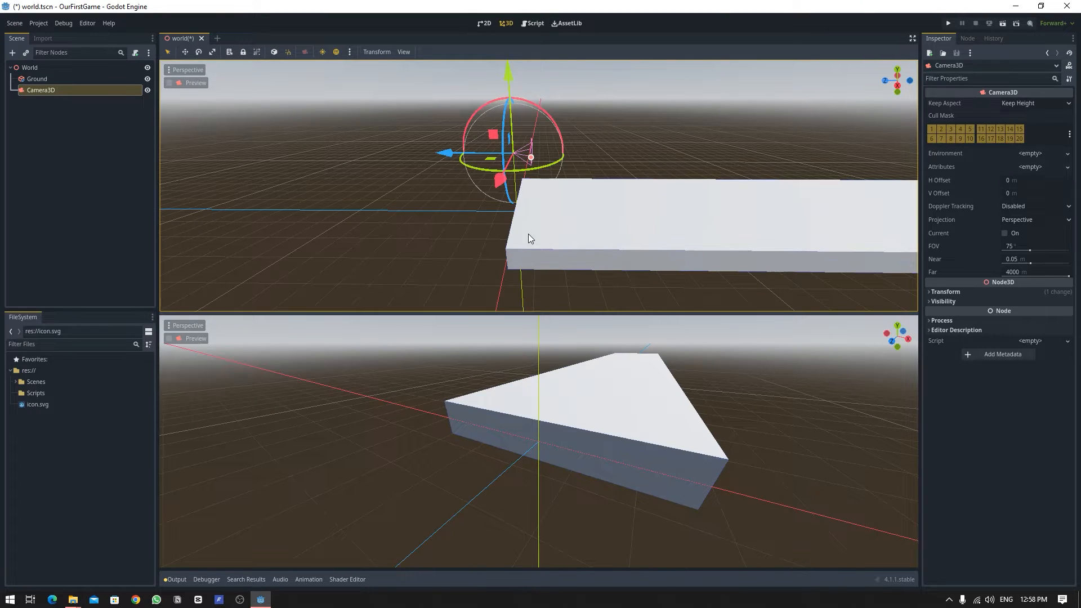
{"action": "left_click", "coordinate": [181, 338]}
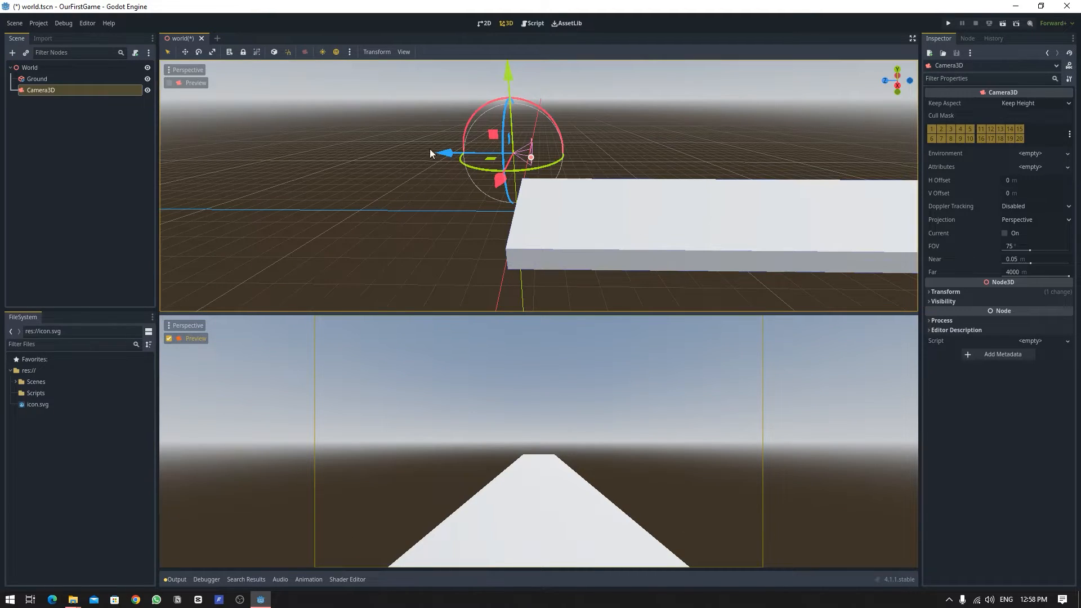
Move and rotate the camera so its preview looks straight down the length of the ground slab.
{"action": "left_click_drag", "start_coordinate": [486, 150], "coordinate": [447, 155]}
{"action": "mouse_move", "coordinate": [484, 84]}
{"action": "left_mouse_down"}
{"action": "mouse_move", "coordinate": [483, 52]}
{"action": "mouse_move", "coordinate": [486, 94]}
{"action": "left_mouse_up"}
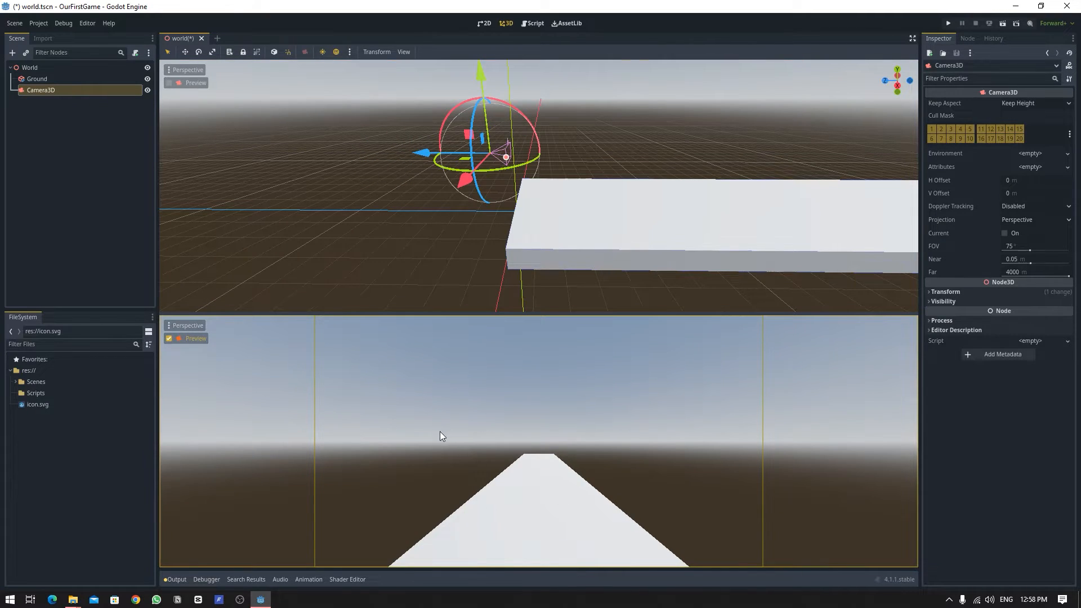
{"action": "middle_click_drag", "start_coordinate": [418, 255], "coordinate": [464, 149]}
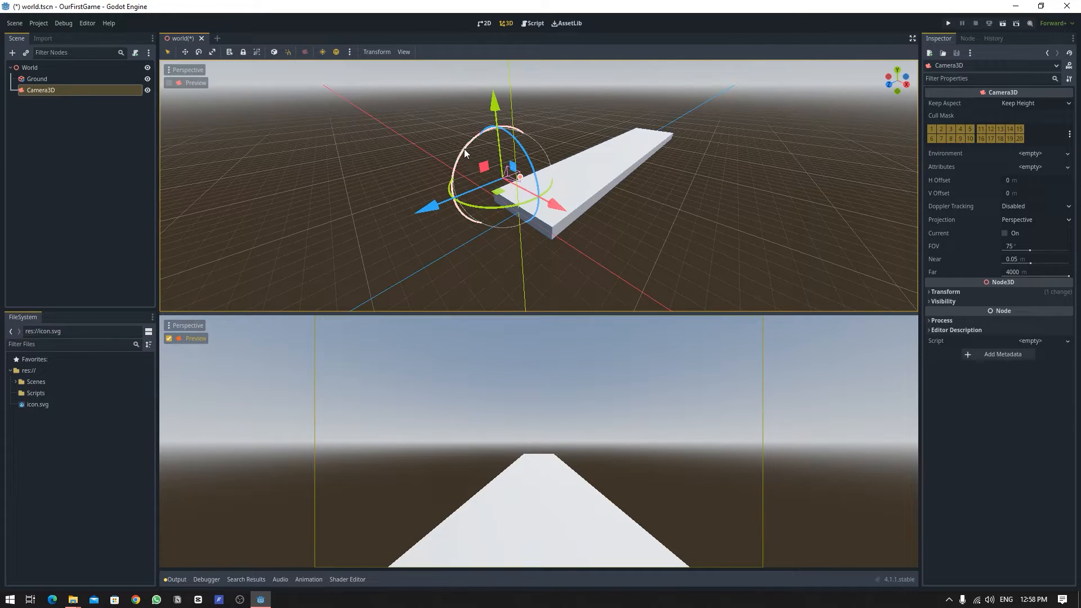
{"action": "left_click_drag", "start_coordinate": [495, 111], "coordinate": [495, 127]}
{"action": "left_click_drag", "start_coordinate": [469, 168], "coordinate": [482, 151]}
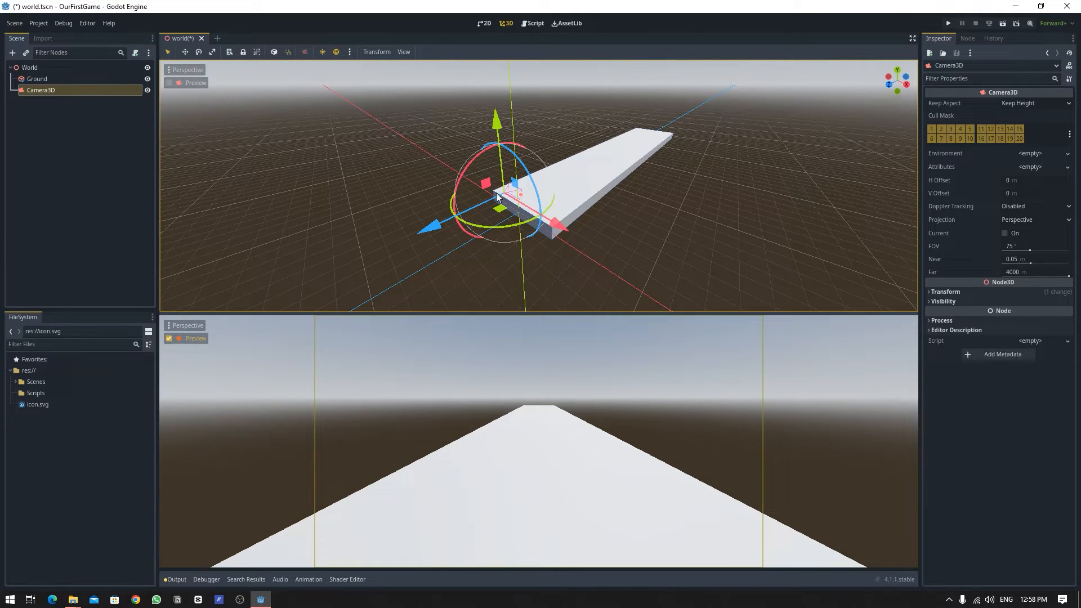
{"action": "middle_click_drag", "start_coordinate": [563, 200], "coordinate": [500, 191]}
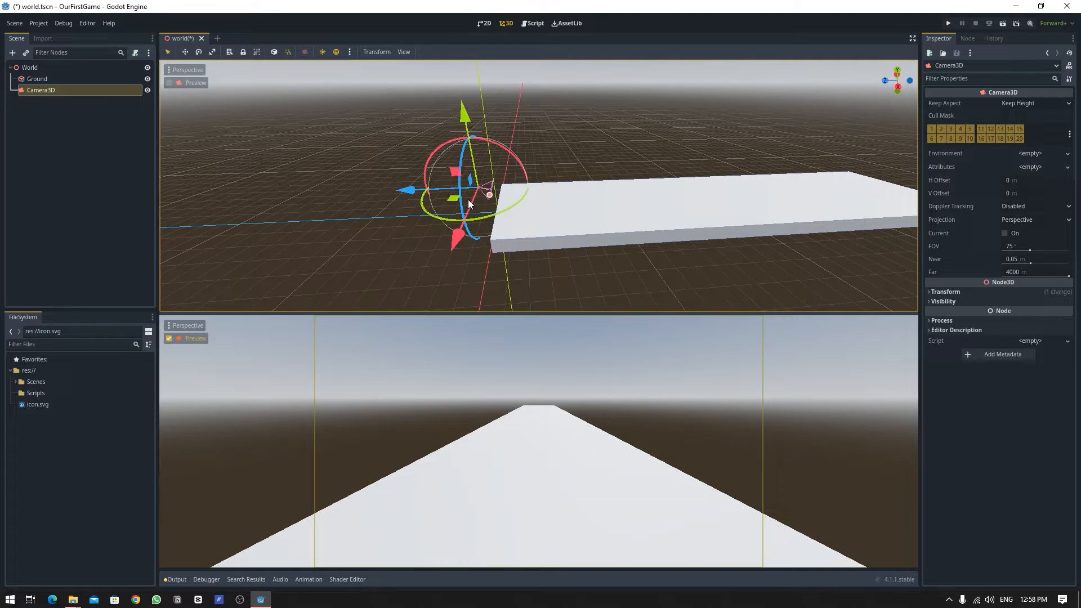
Return to a single viewport, deselect the camera and save the scene.
{"action": "key", "text": "ctrl+1"}
{"action": "left_click", "coordinate": [490, 193]}
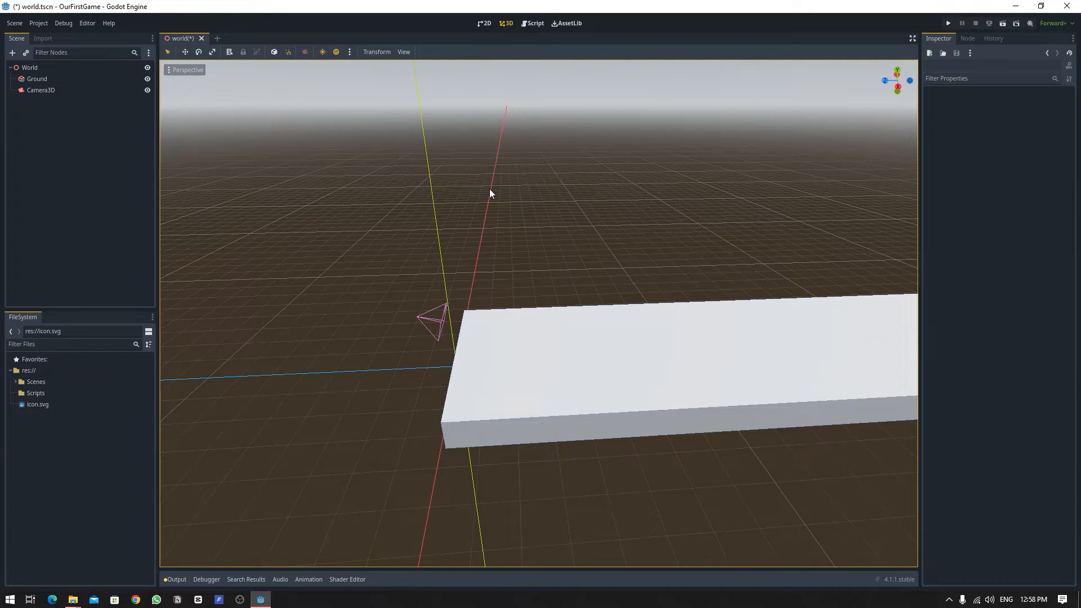
{"action": "key", "text": "ctrl+s"}
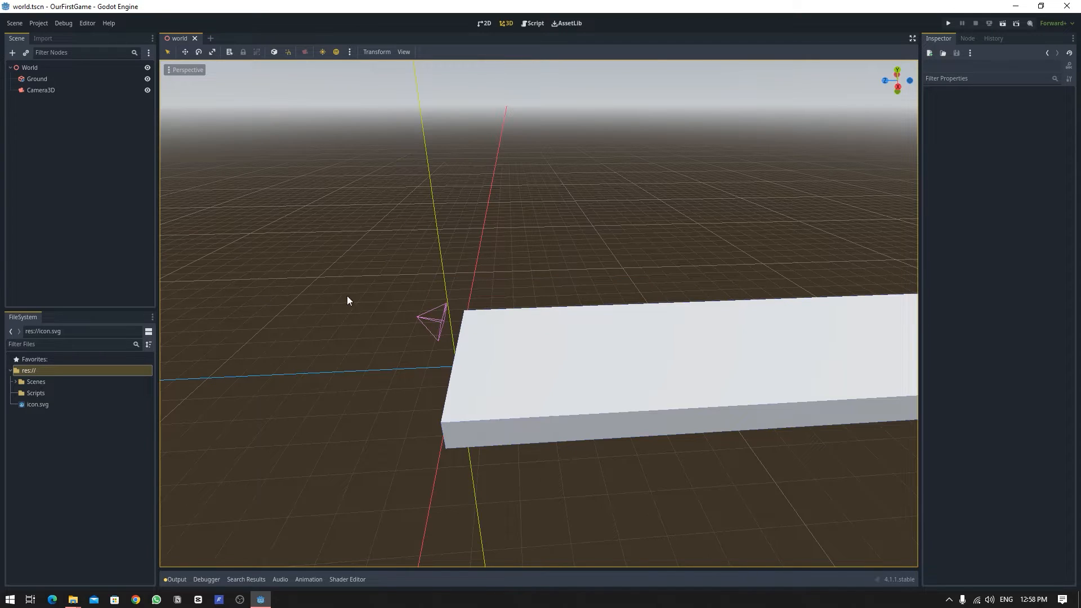
Run the project, picking world.tscn as the main scene, then close the game window.
{"action": "middle_click_drag", "start_coordinate": [311, 280], "coordinate": [528, 307]}
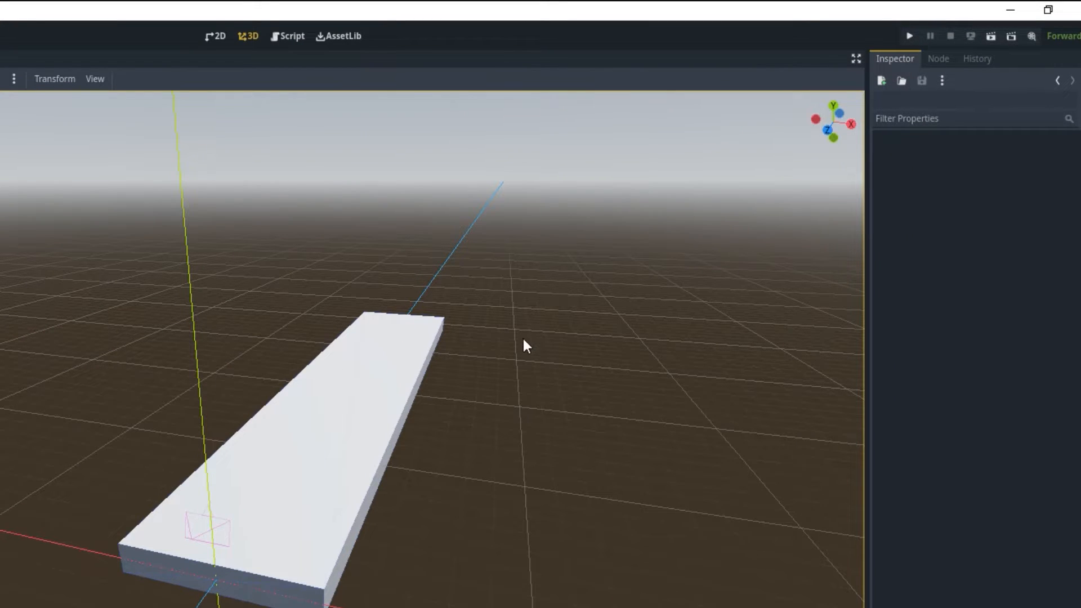
{"action": "key", "text": "F5"}
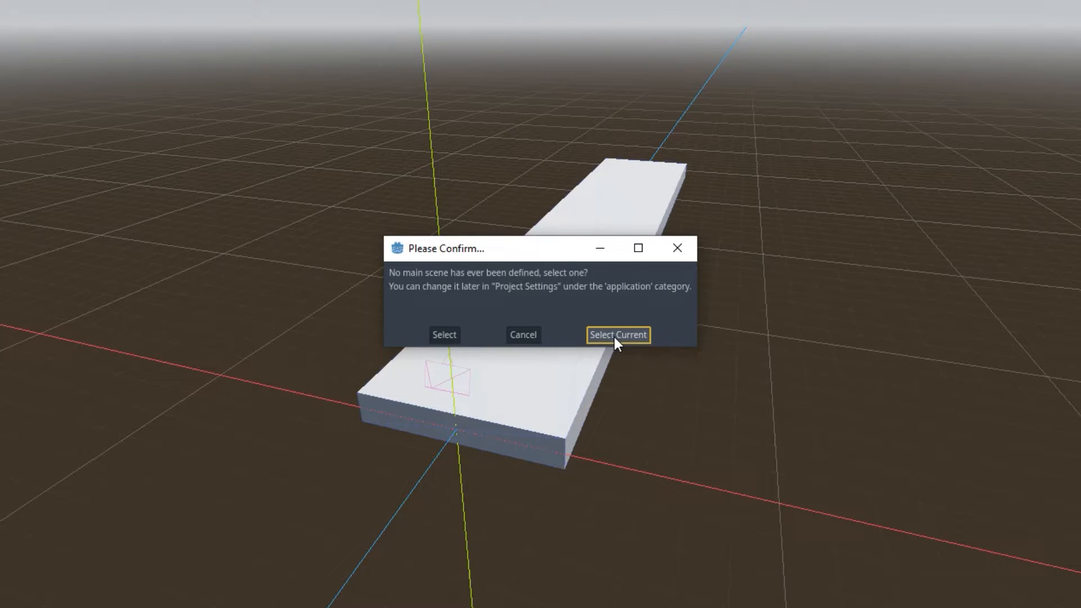
{"action": "left_click", "coordinate": [455, 336]}
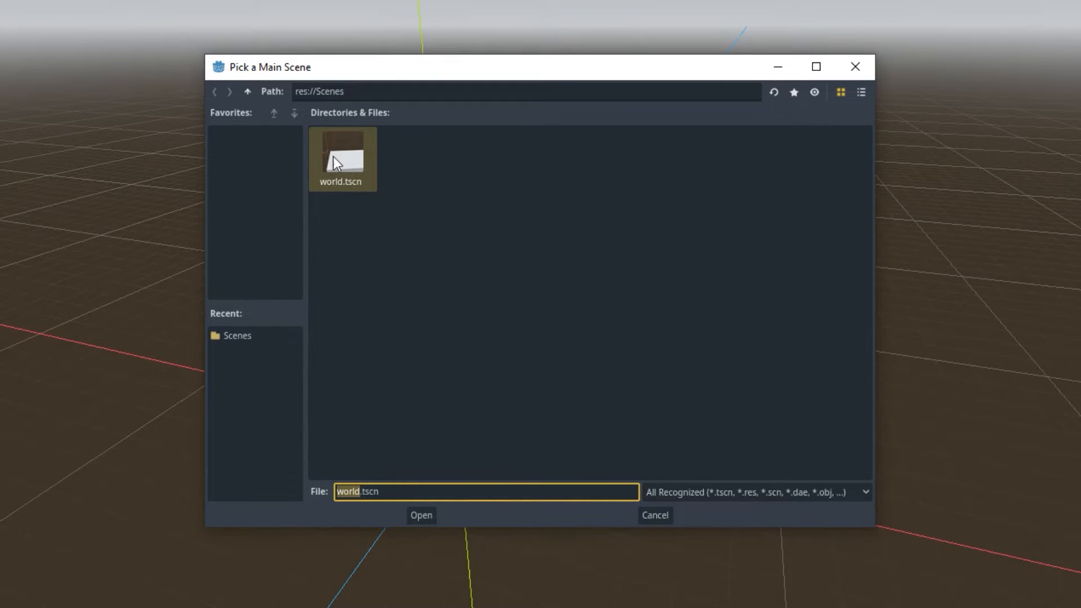
{"action": "left_click", "coordinate": [421, 515]}
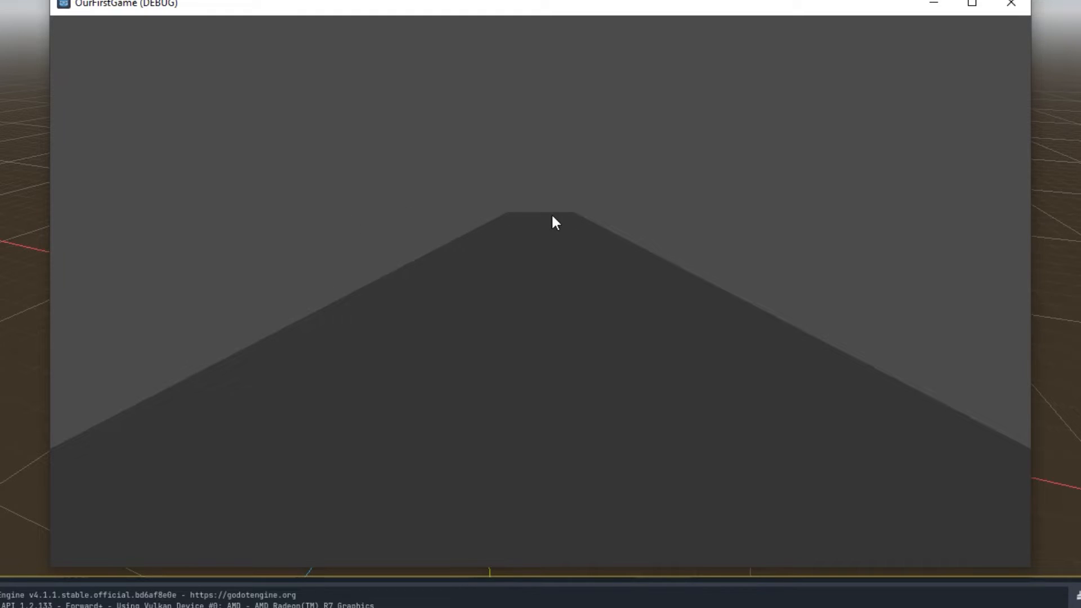
{"action": "left_click", "coordinate": [1011, 4]}
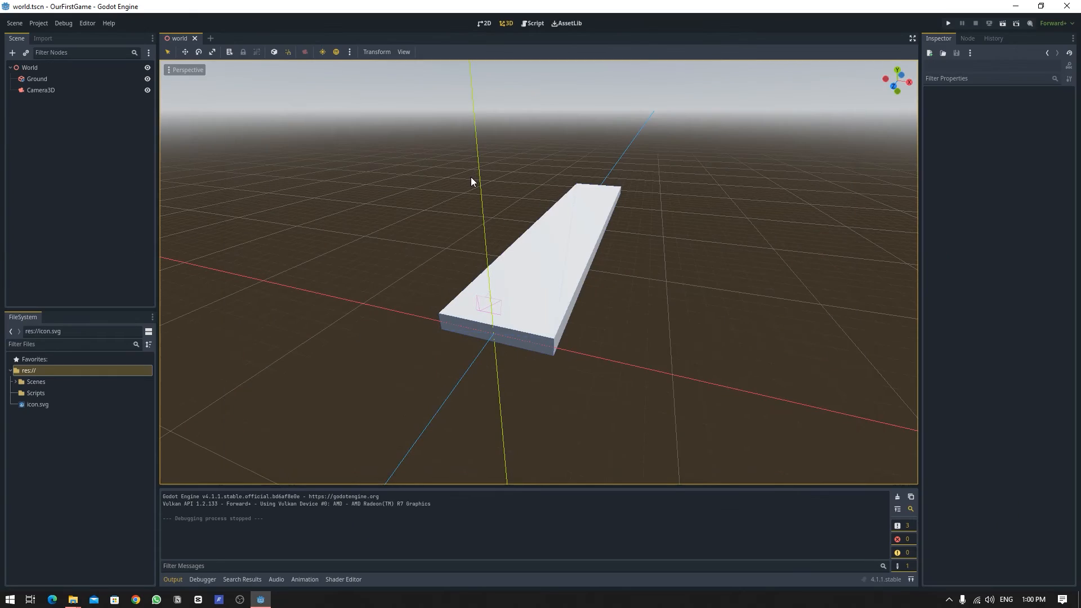
Turn off the editor's preview sunlight and preview environment in the viewport.
{"action": "right_click_drag", "start_coordinate": [444, 122], "coordinate": [447, 112]}
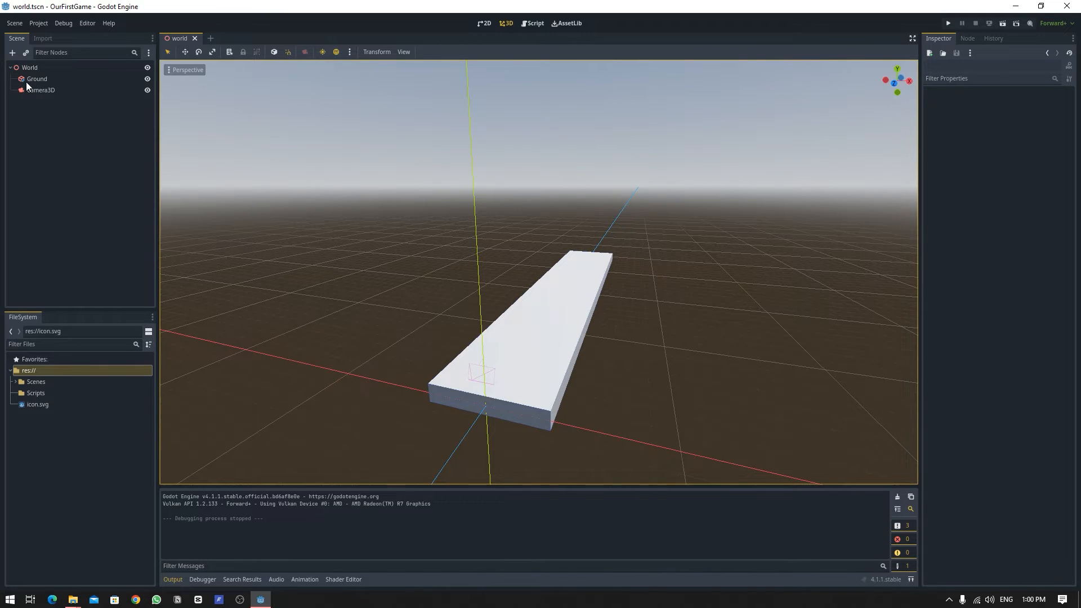
{"action": "left_click", "coordinate": [323, 52]}
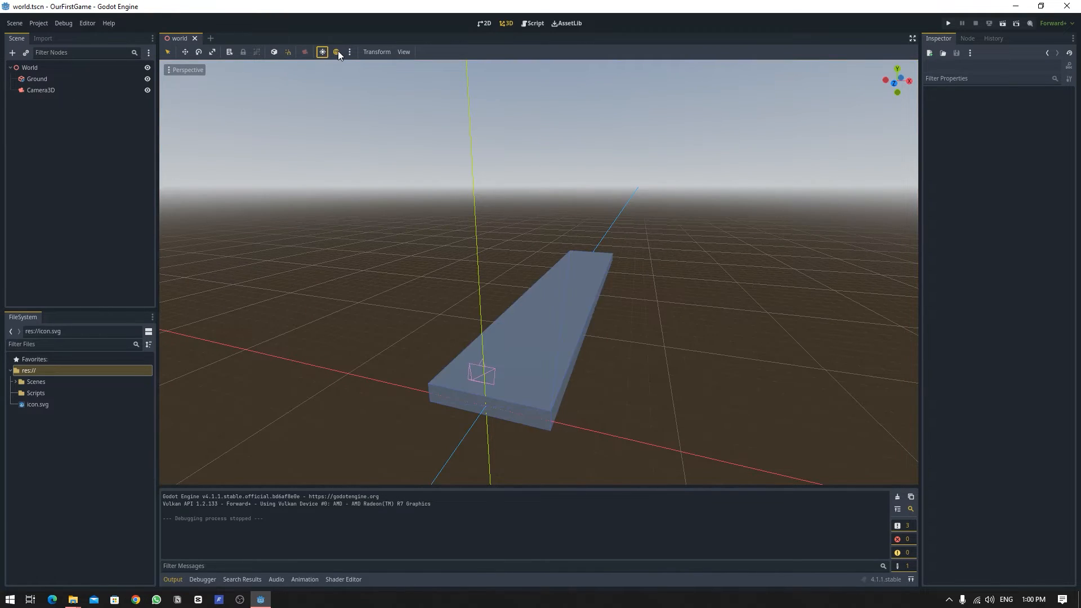
{"action": "left_click", "coordinate": [337, 52]}
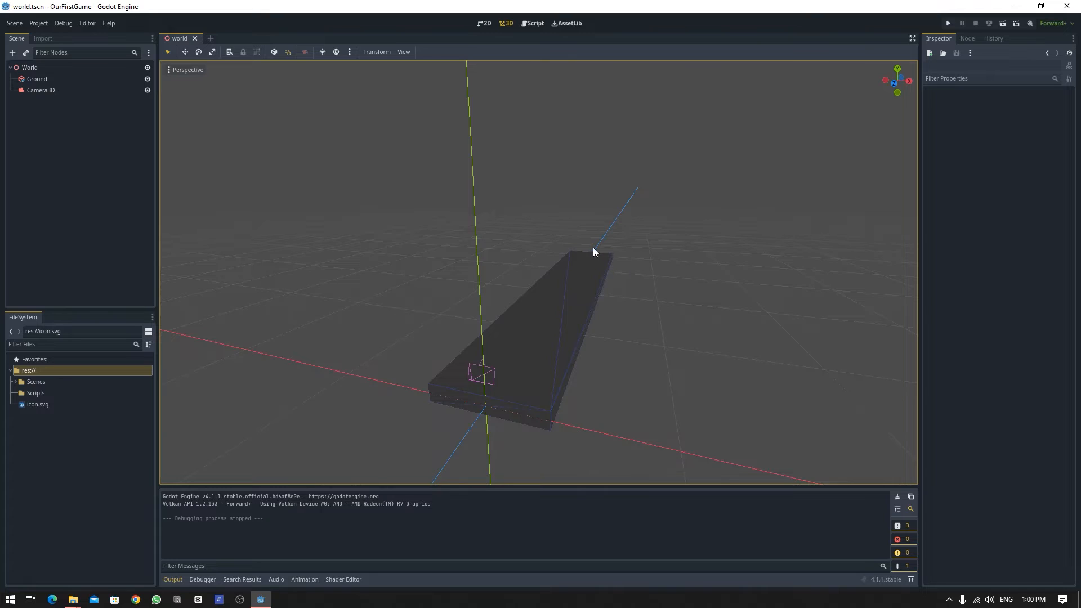
{"action": "middle_click_drag", "start_coordinate": [593, 248], "coordinate": [338, 77]}
{"action": "left_click", "coordinate": [322, 52]}
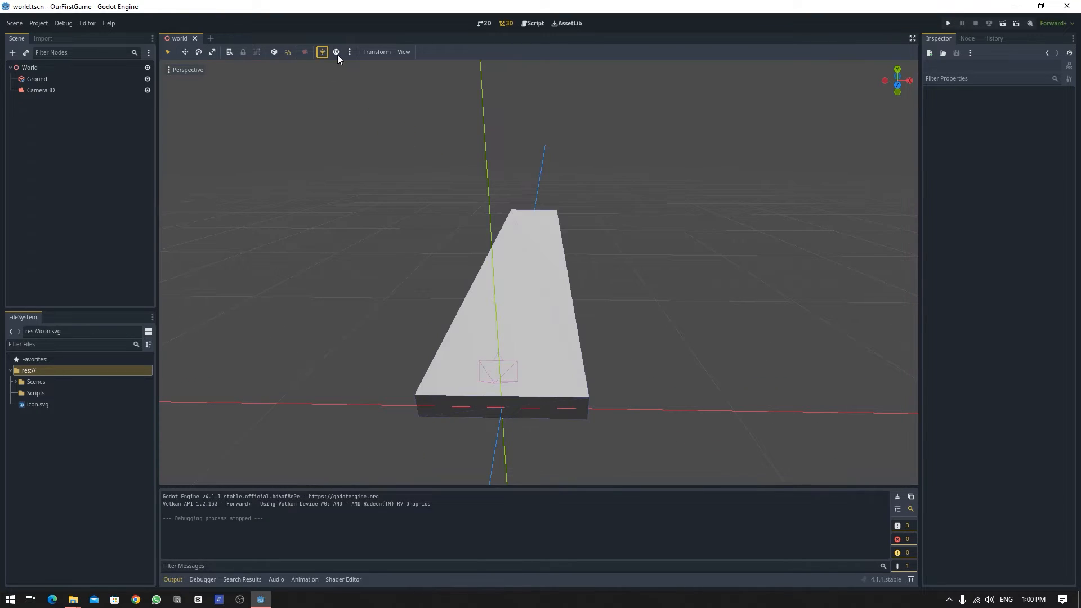
{"action": "left_click", "coordinate": [336, 52]}
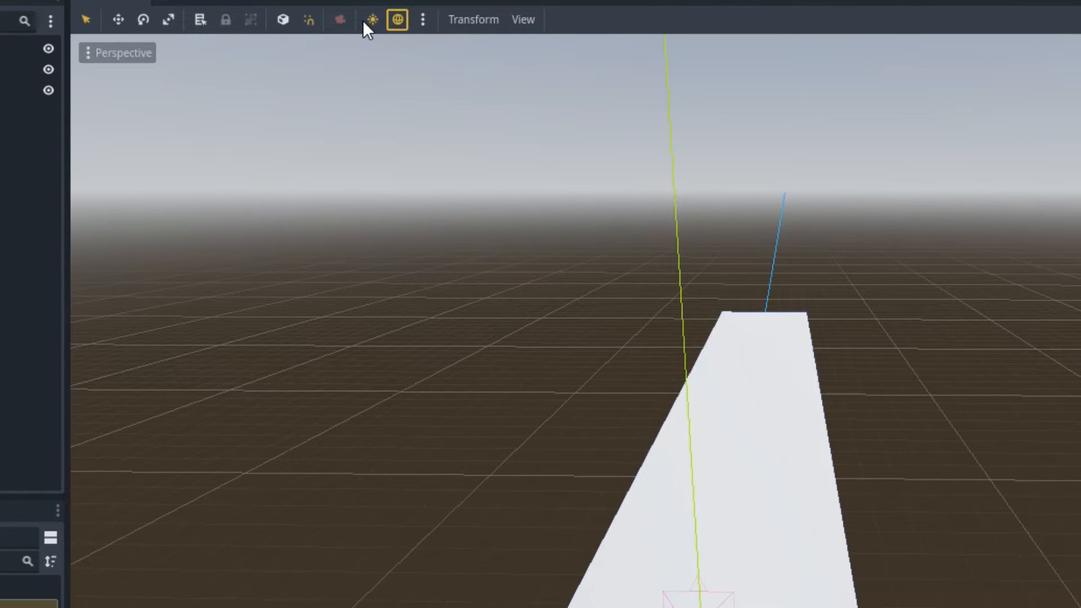
{"action": "left_click", "coordinate": [372, 20]}
{"action": "left_click", "coordinate": [389, 22]}
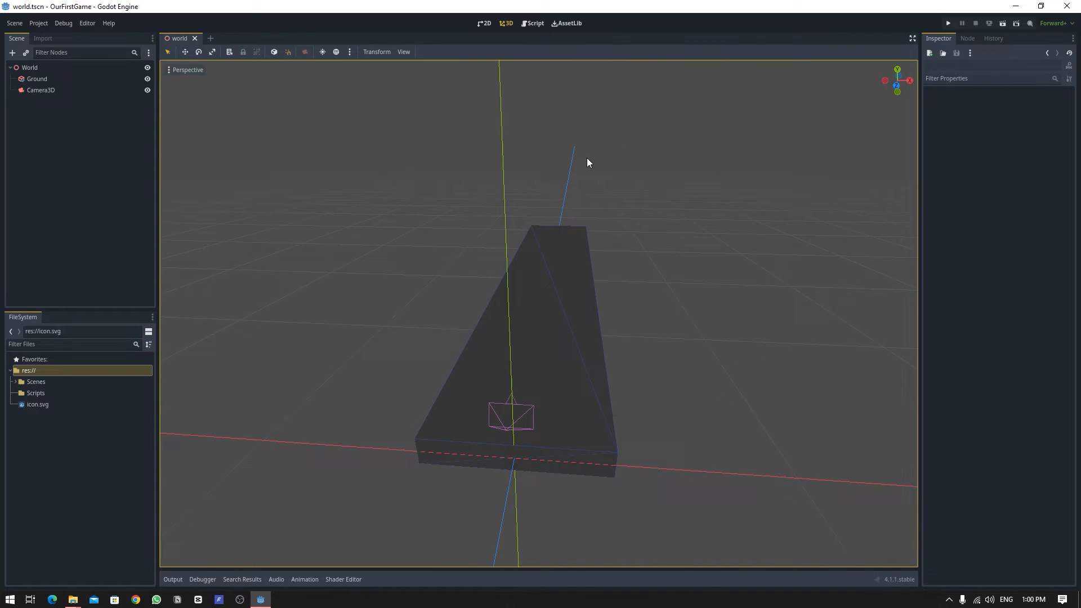
{"action": "right_click_drag", "start_coordinate": [587, 158], "coordinate": [592, 143]}
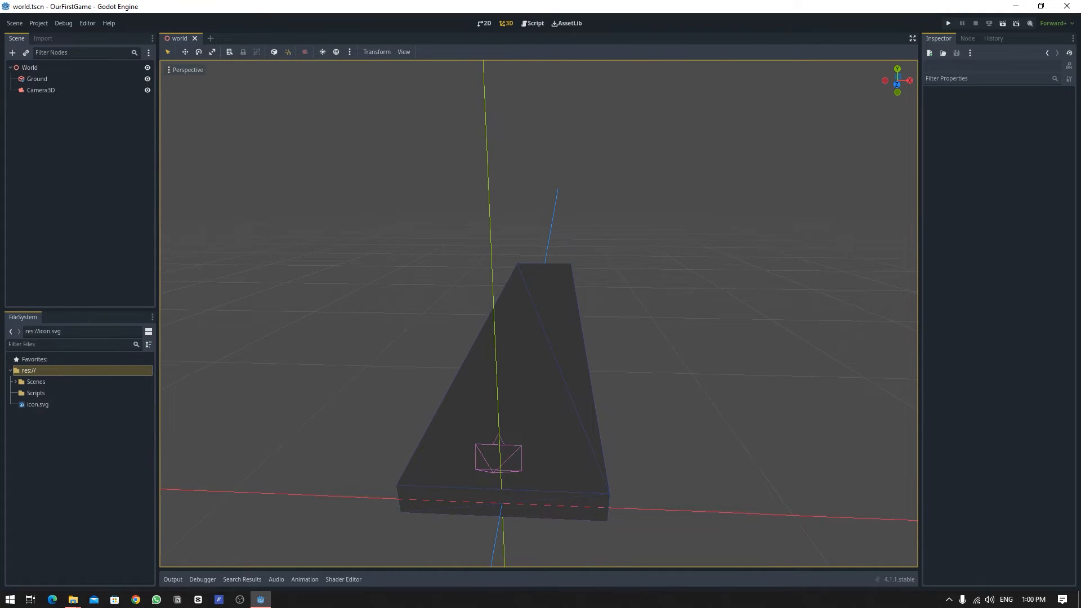
Add a DirectionalLight3D node as a child of World.
{"action": "left_click", "coordinate": [32, 68]}
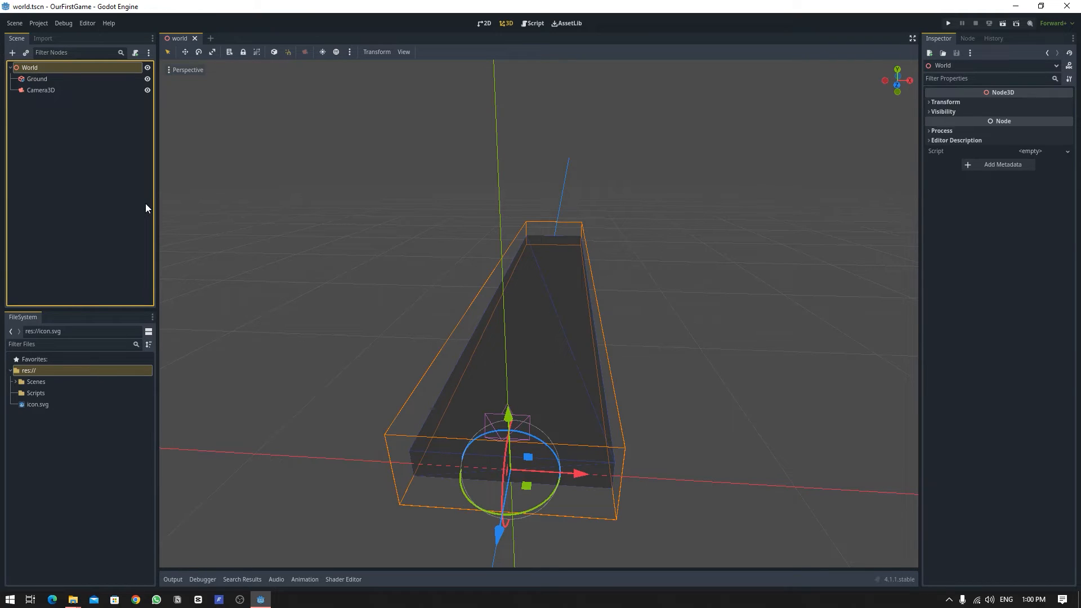
{"action": "key", "text": "ctrl+a"}
{"action": "type", "text": "cam"}
{"action": "type", "text": "direc"}
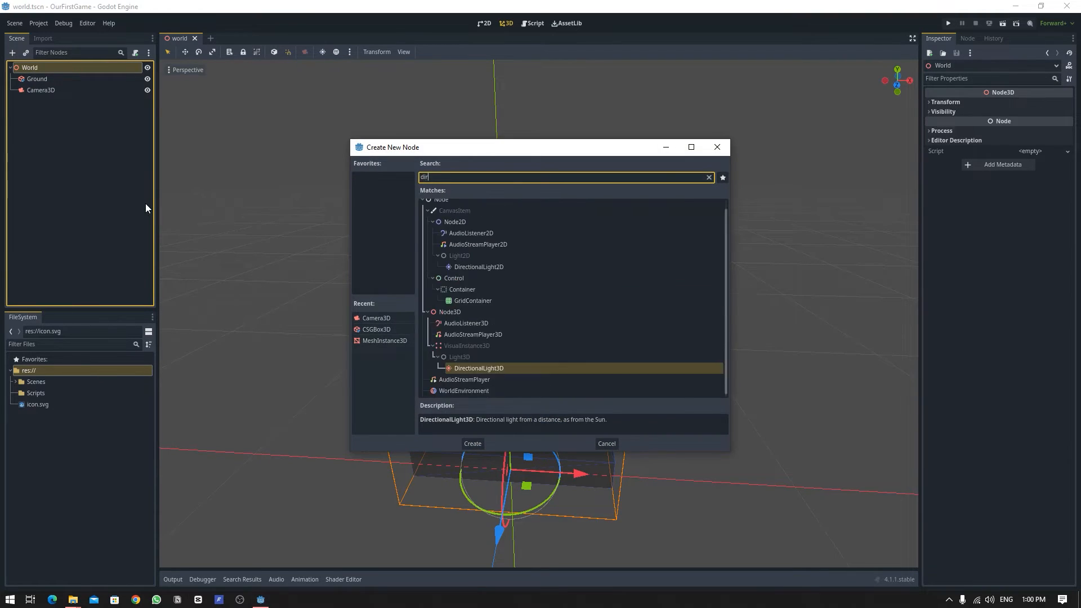
{"action": "left_click", "coordinate": [471, 443]}
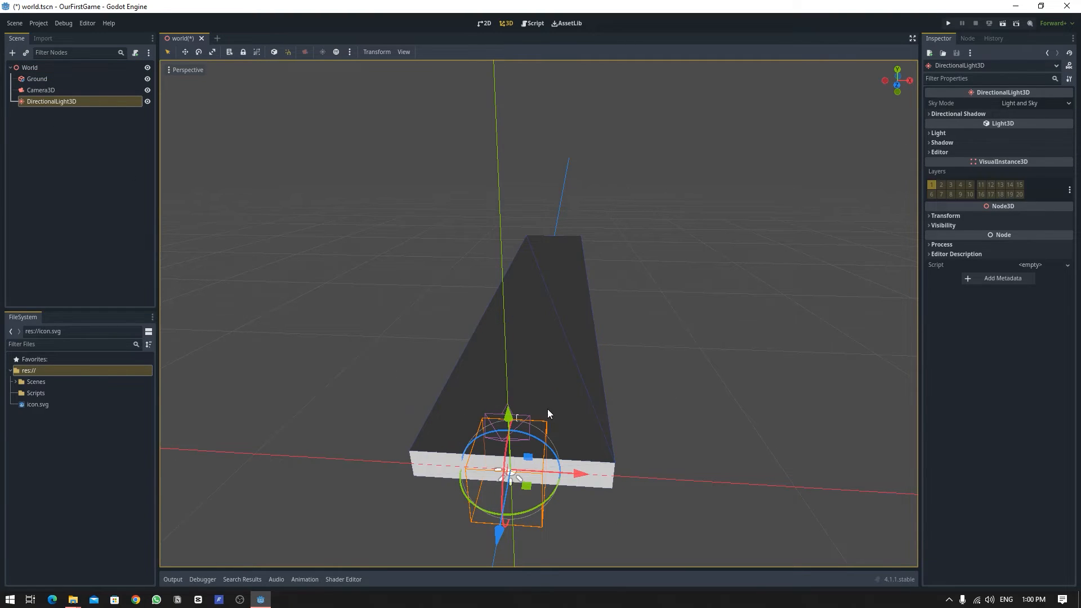
Move the DirectionalLight3D up above the ground slab.
{"action": "left_click_drag", "start_coordinate": [508, 418], "coordinate": [675, 140]}
{"action": "middle_click_drag", "start_coordinate": [676, 141], "coordinate": [618, 207]}
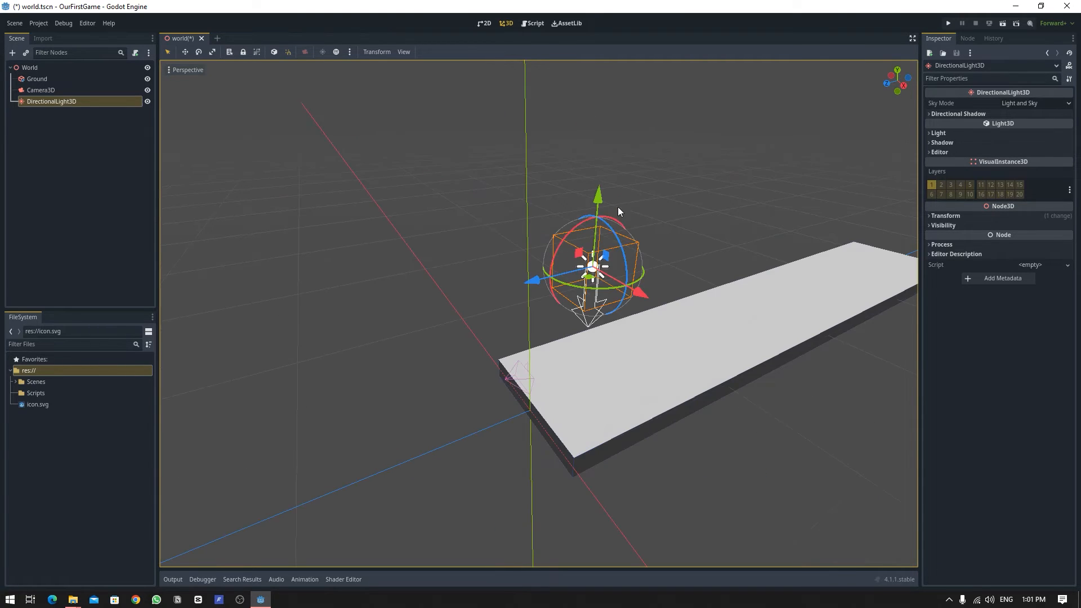
{"action": "middle_click_drag", "start_coordinate": [472, 286], "coordinate": [535, 292]}
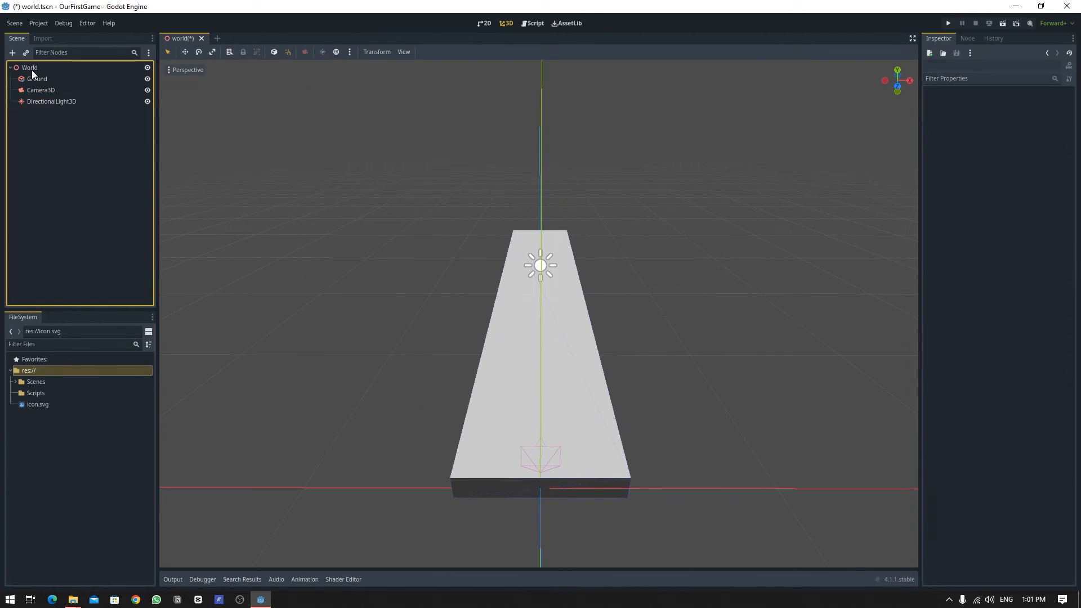
Add a WorldEnvironment node as a child of World.
{"action": "left_click", "coordinate": [31, 70]}
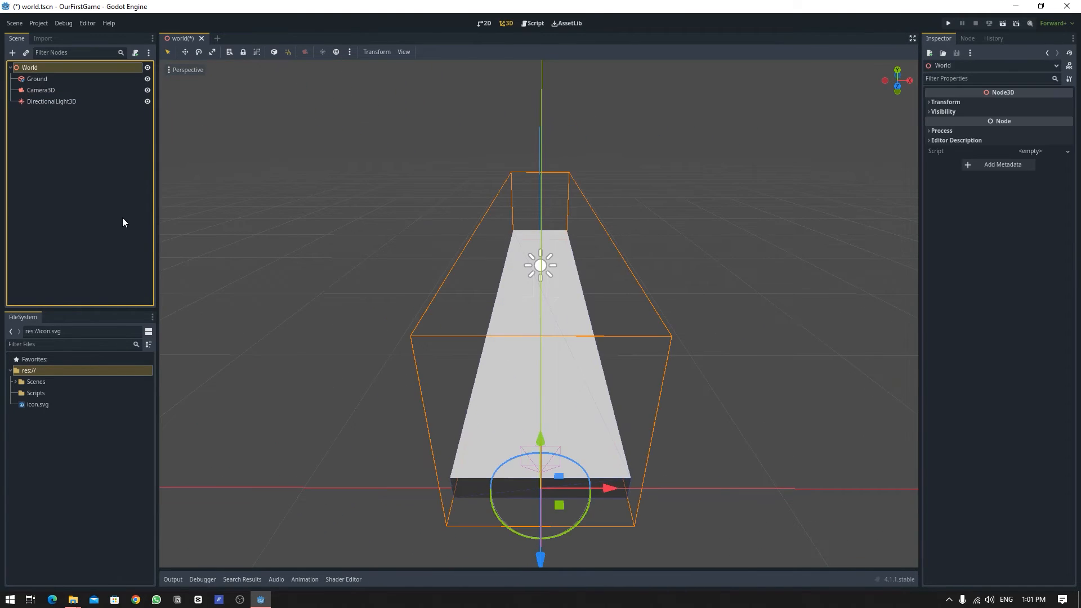
{"action": "key", "text": "ctrl+a"}
{"action": "type", "text": "world"}
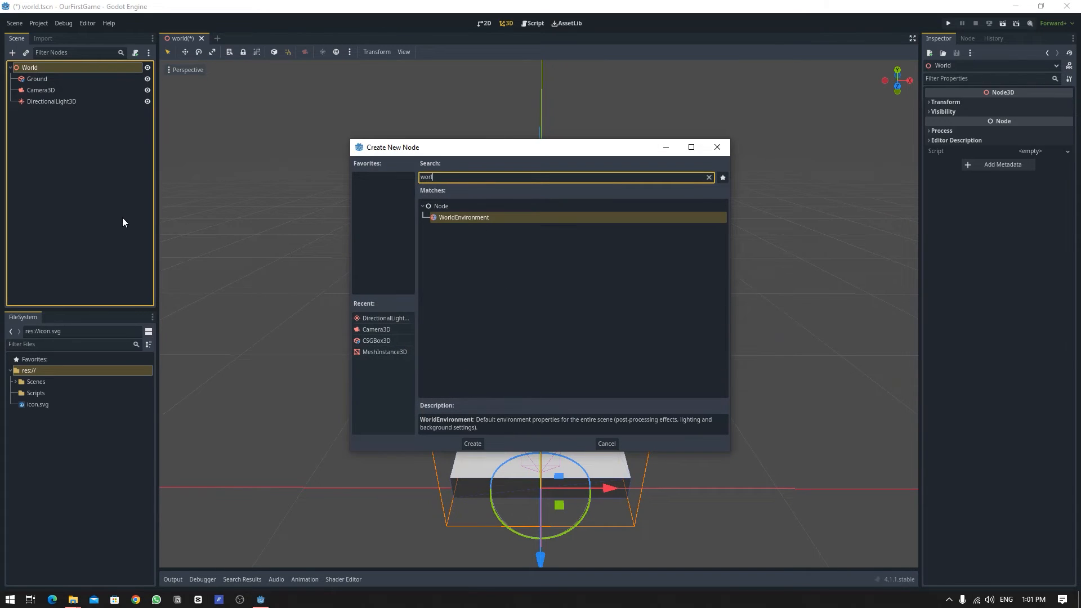
{"action": "double_click", "coordinate": [494, 217]}
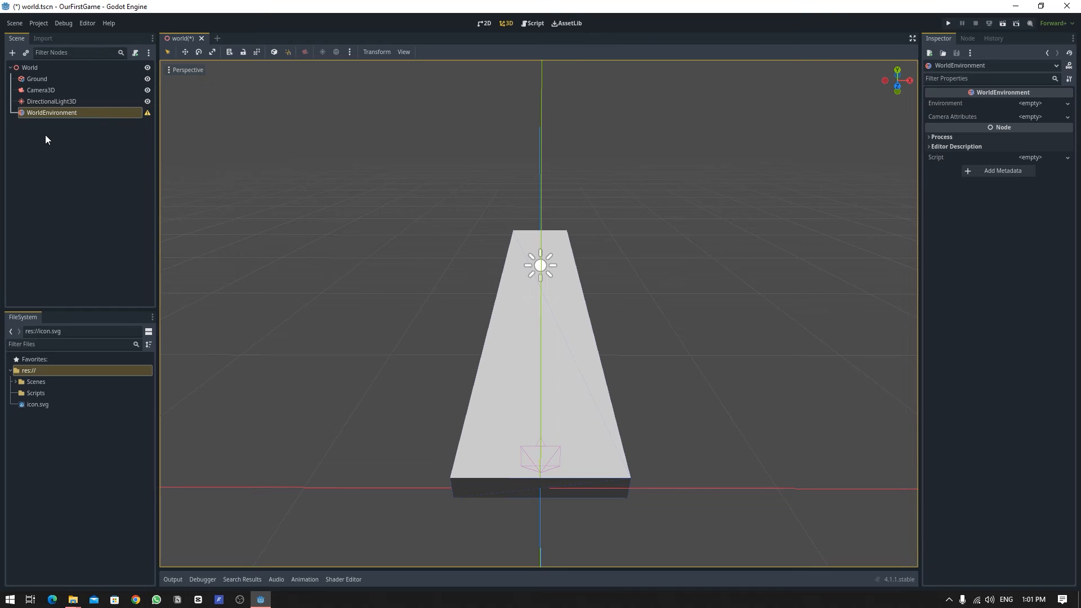
Assign a new Environment resource to the WorldEnvironment node and open it for editing.
{"action": "left_click", "coordinate": [1040, 103]}
{"action": "left_click", "coordinate": [962, 258]}
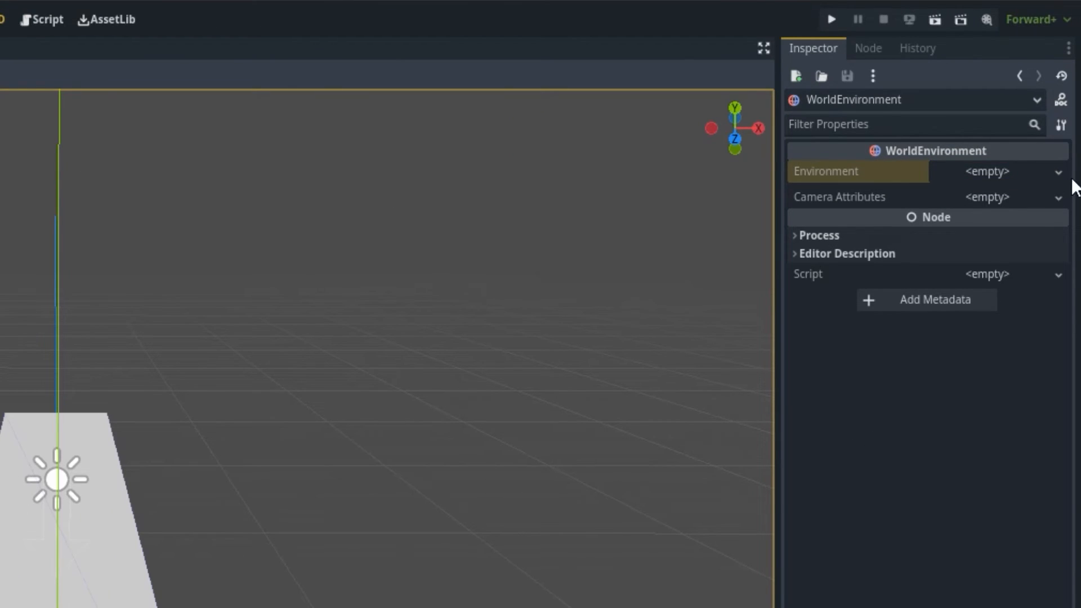
{"action": "left_click", "coordinate": [984, 172]}
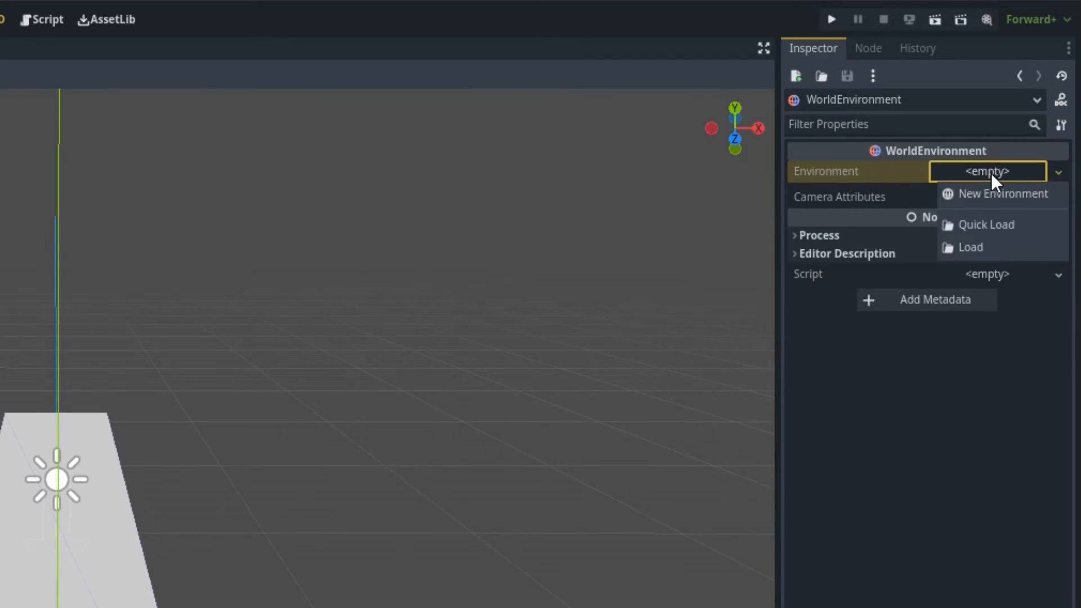
{"action": "left_click", "coordinate": [1020, 203]}
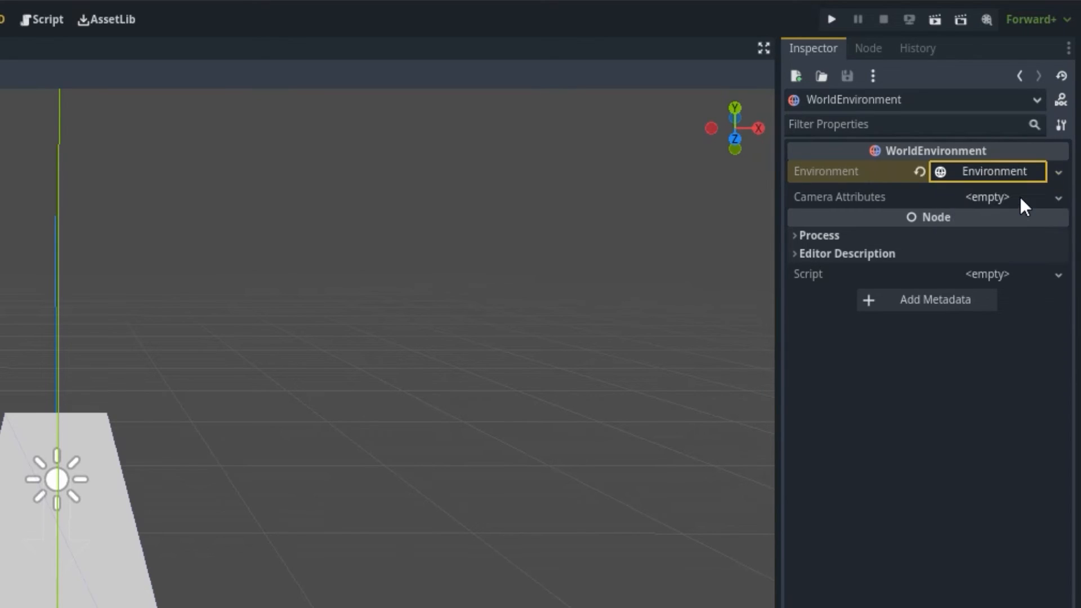
{"action": "left_click", "coordinate": [1010, 171]}
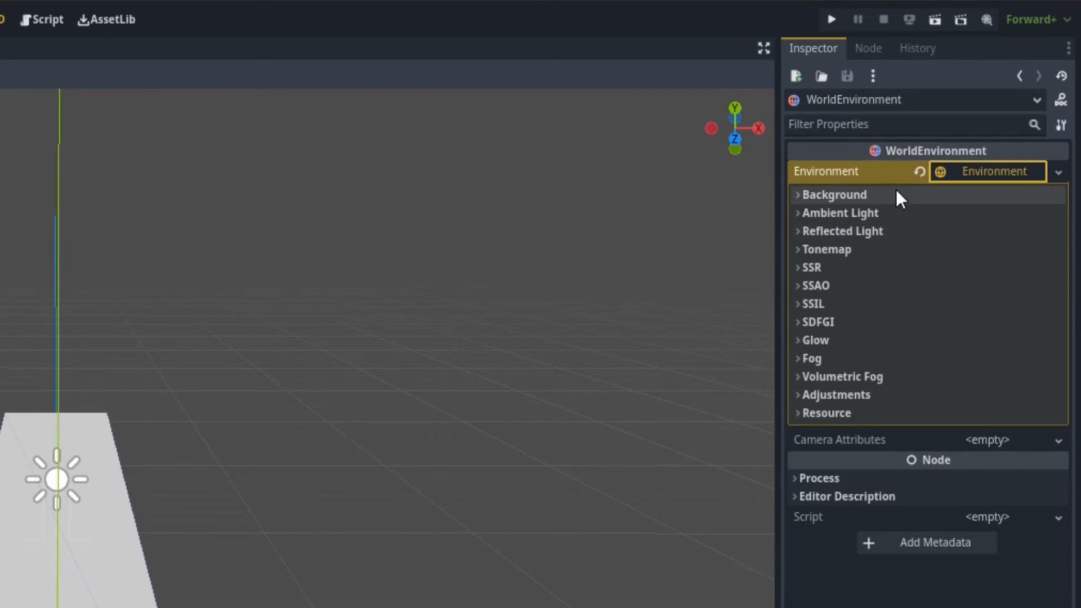
Set the environment's background mode to Sky.
{"action": "left_click", "coordinate": [833, 194]}
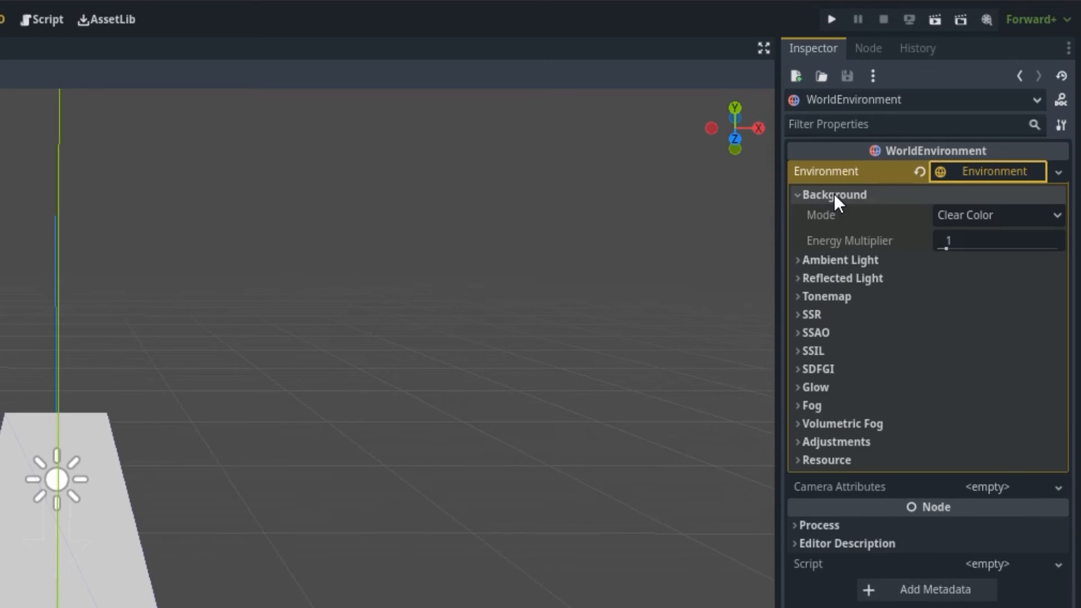
{"action": "left_click", "coordinate": [1011, 219]}
{"action": "left_click", "coordinate": [990, 284]}
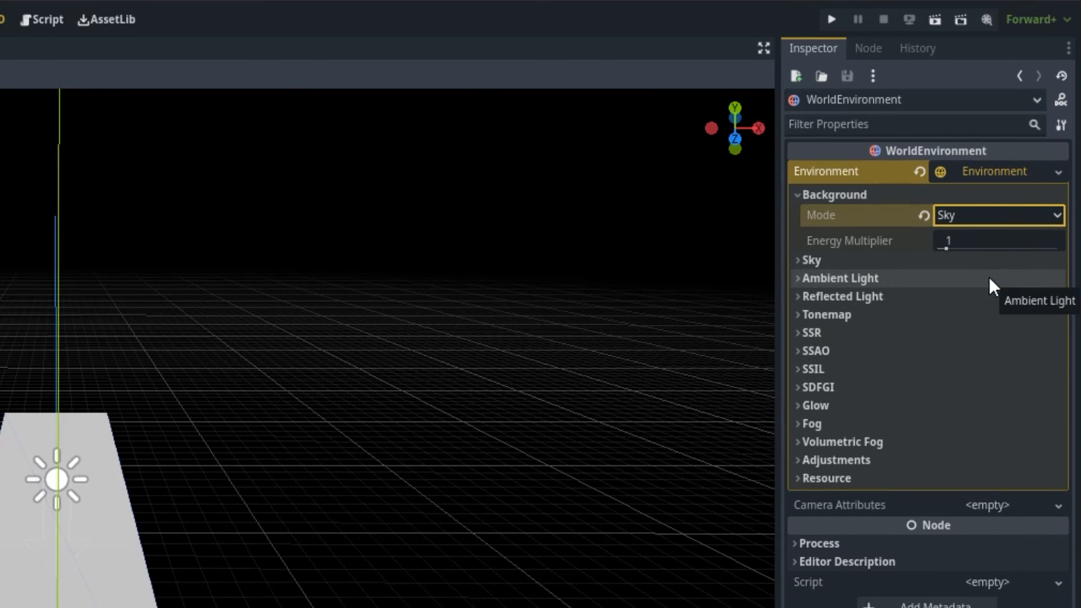
Create a new Sky for the environment and give it a new ProceduralSkyMaterial.
{"action": "left_click", "coordinate": [826, 259]}
{"action": "left_click", "coordinate": [978, 280]}
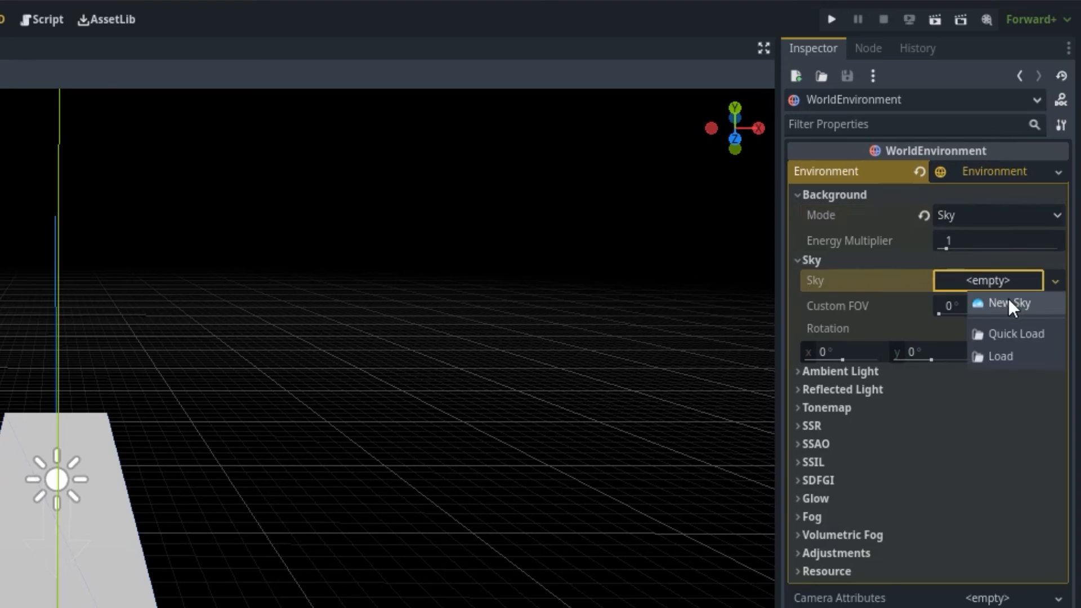
{"action": "left_click", "coordinate": [1009, 298]}
{"action": "left_click", "coordinate": [1001, 280]}
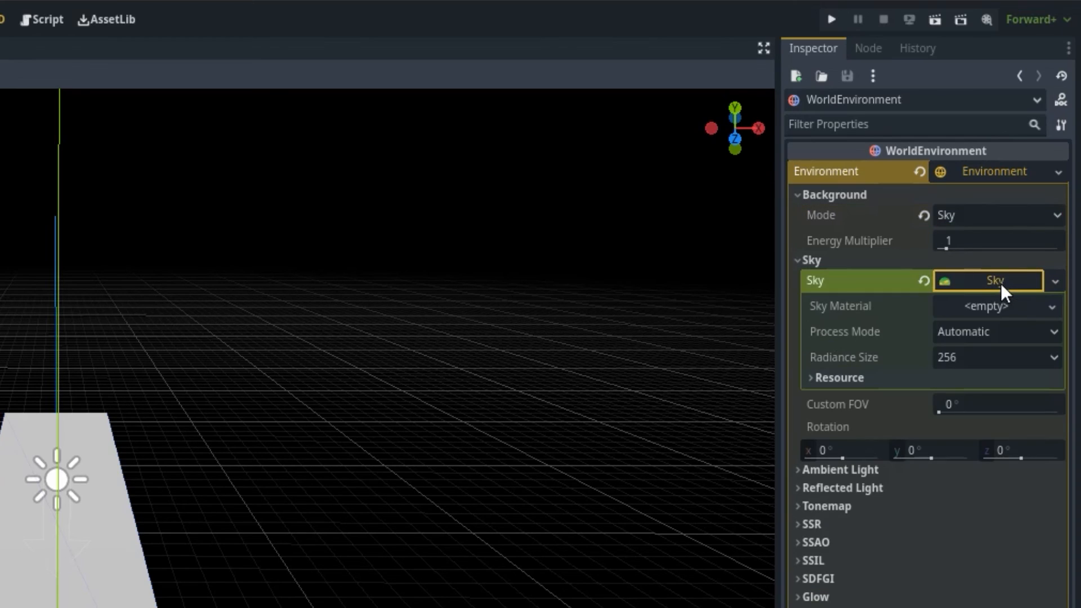
{"action": "left_click", "coordinate": [990, 308]}
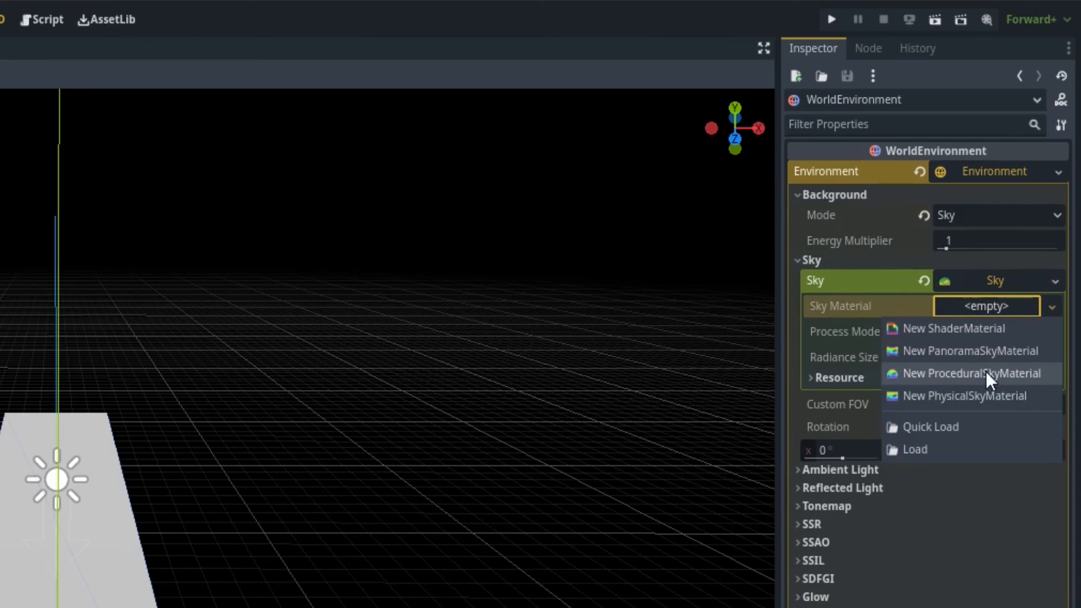
{"action": "left_click", "coordinate": [967, 371]}
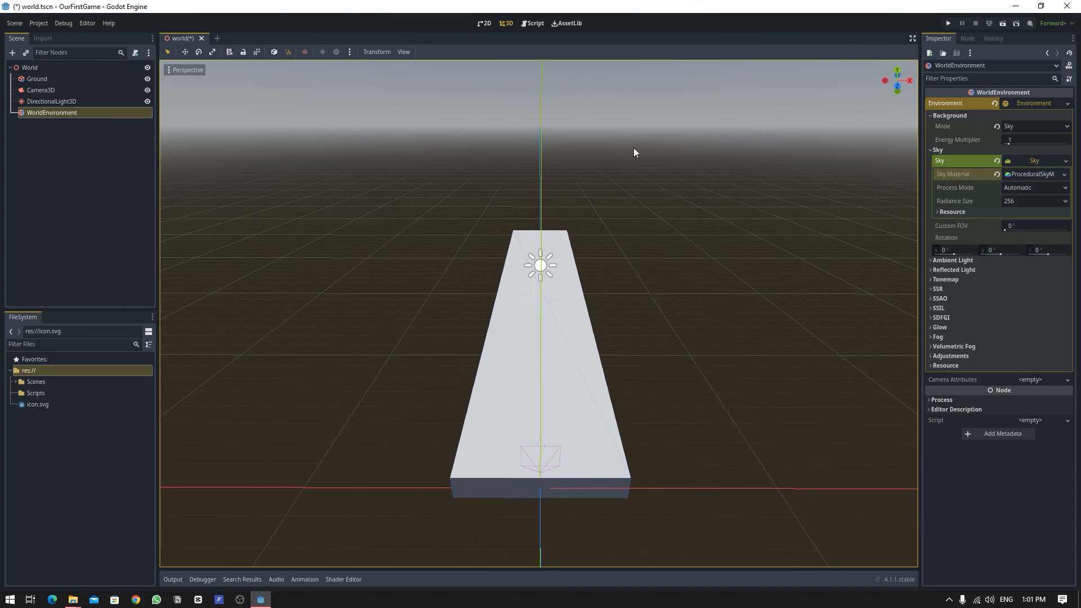
Save the world scene.
{"action": "right_click_drag", "start_coordinate": [599, 180], "coordinate": [628, 183]}
{"action": "right_click_drag", "start_coordinate": [547, 172], "coordinate": [511, 166]}
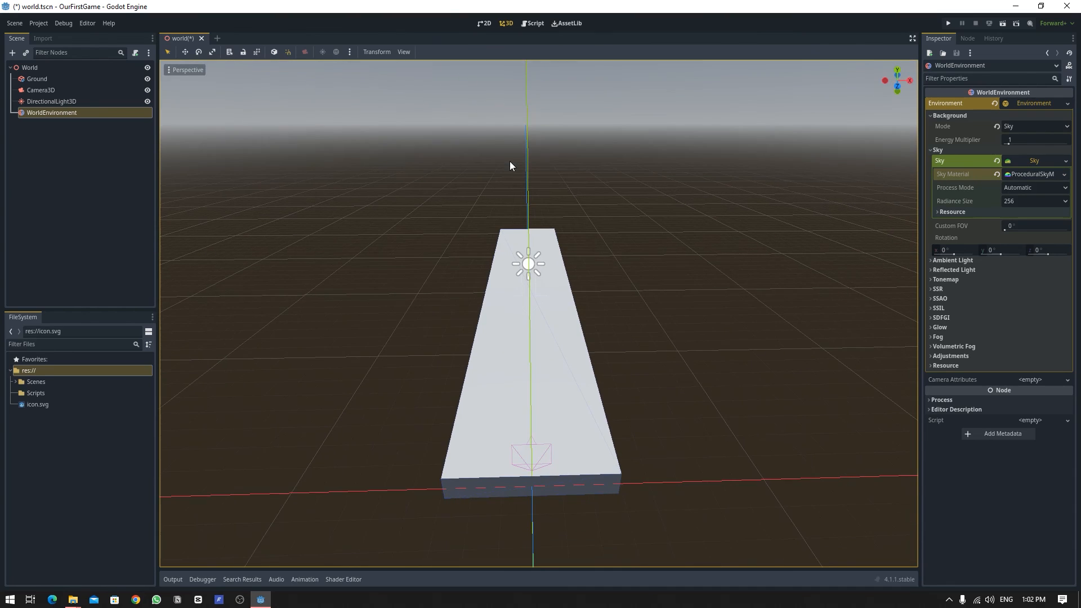
{"action": "left_click", "coordinate": [937, 149]}
{"action": "left_click", "coordinate": [950, 115]}
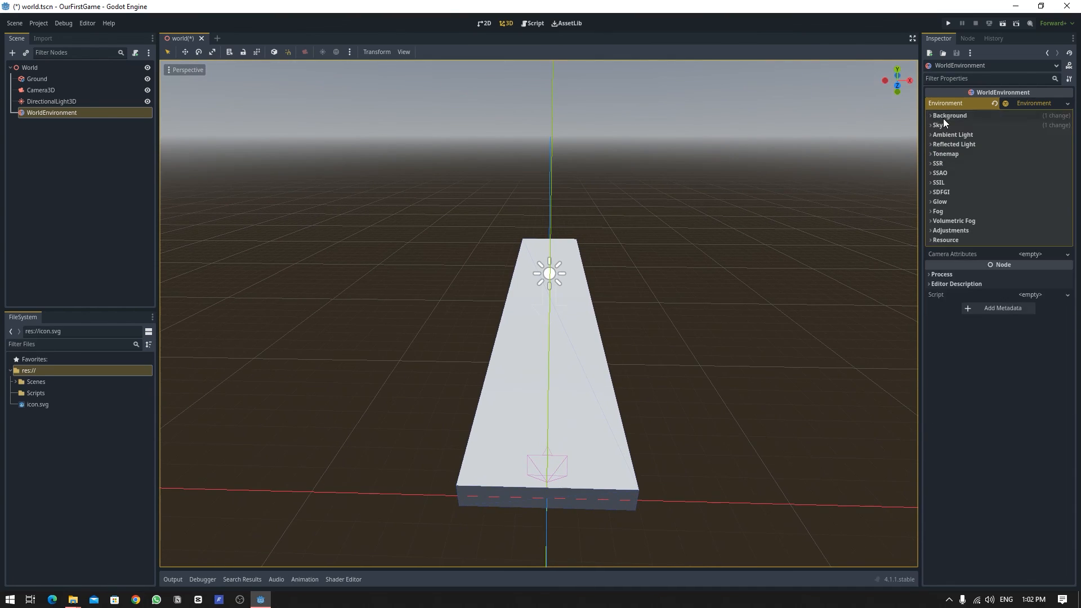
{"action": "left_click", "coordinate": [817, 187]}
{"action": "key", "text": "ctrl+s"}
{"action": "middle_click_drag", "start_coordinate": [569, 318], "coordinate": [633, 286]}
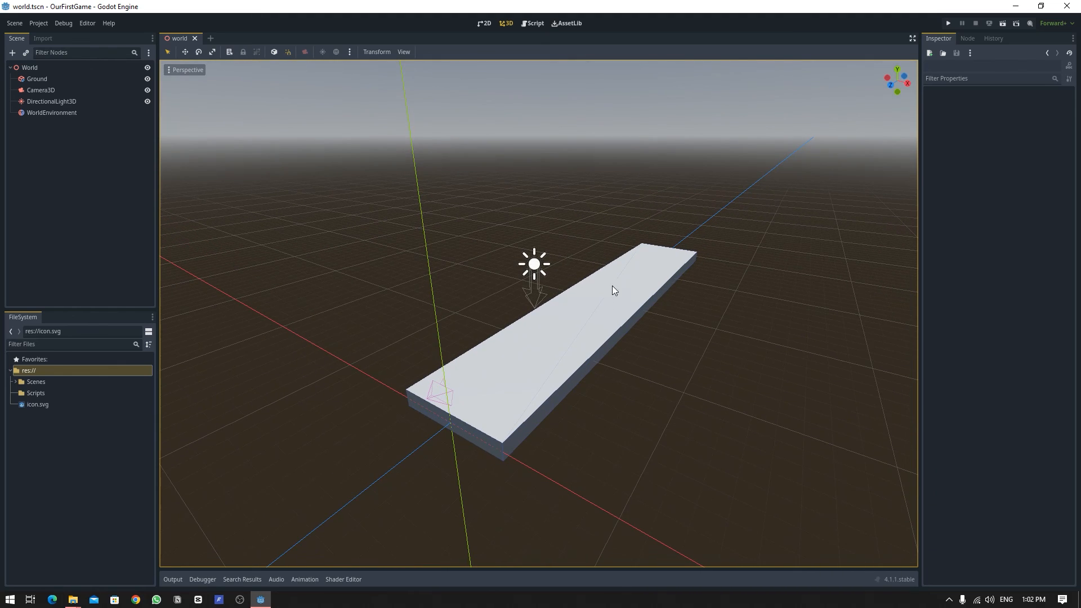